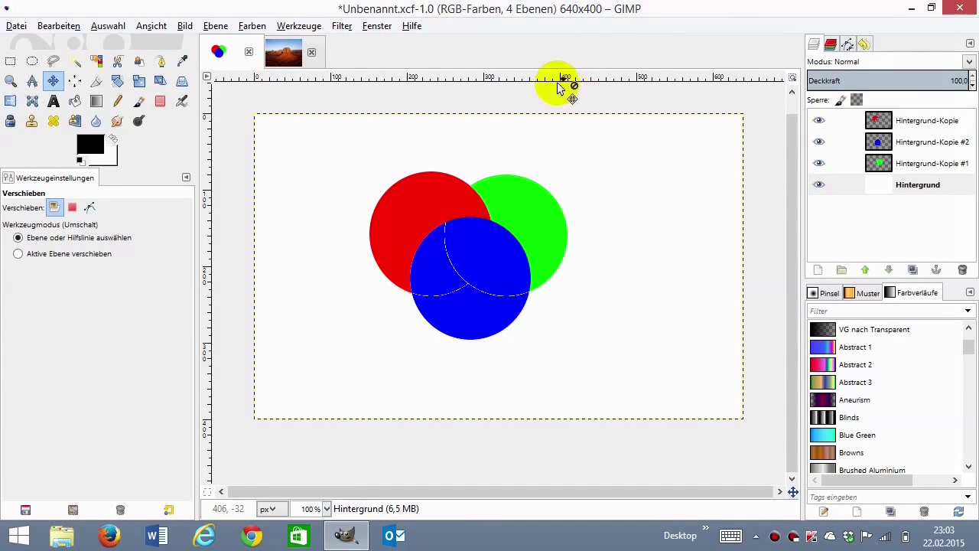
Step: Open the Fenster menu to reach the Einzelfenster-Modus option
click(377, 29)
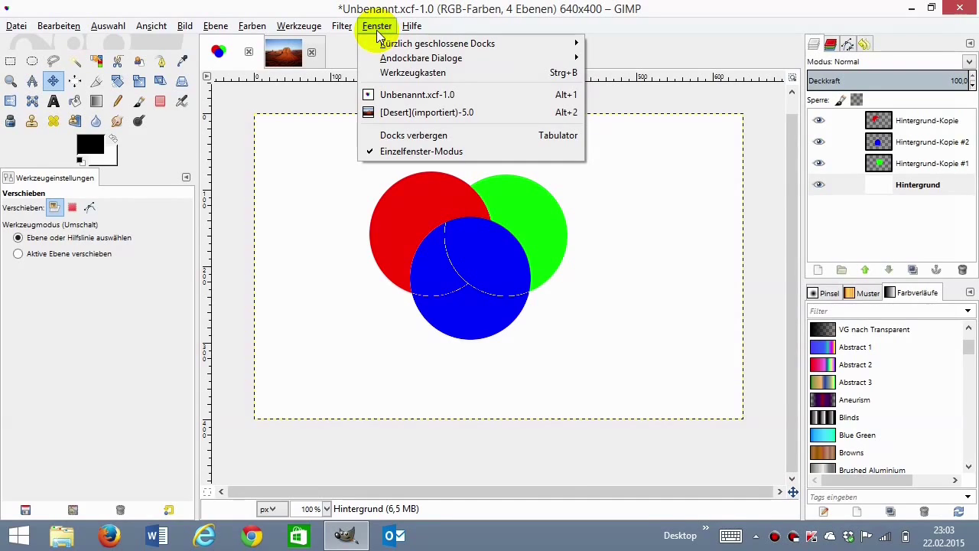
Step: Turn off single-window mode and rearrange the floating toolbox, dock and image windows
click(370, 153)
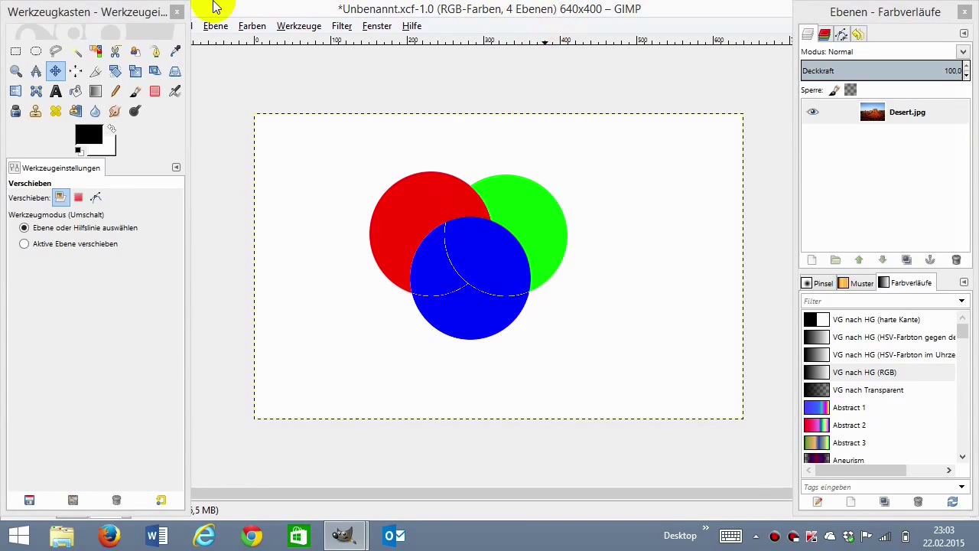
drag(139, 13, 175, 100)
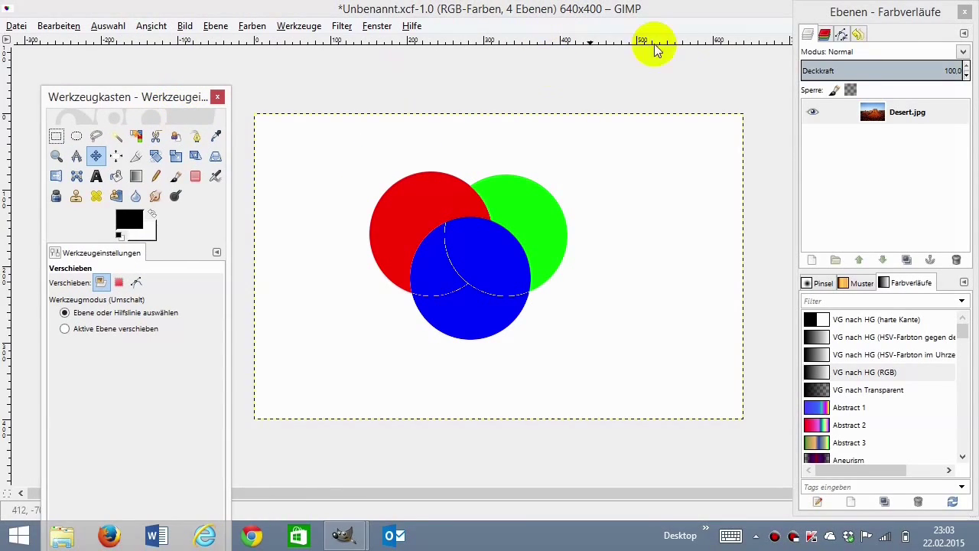
mouse_move(841, 12)
mouse_down()
mouse_move(846, 91)
mouse_move(868, 112)
mouse_up()
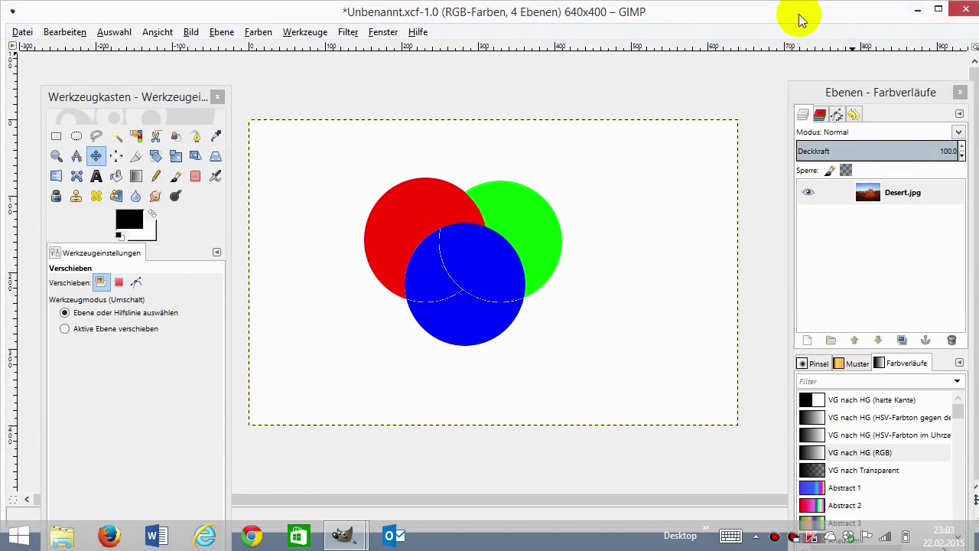
mouse_move(798, 17)
mouse_down()
mouse_move(786, 47)
mouse_move(520, 74)
mouse_up()
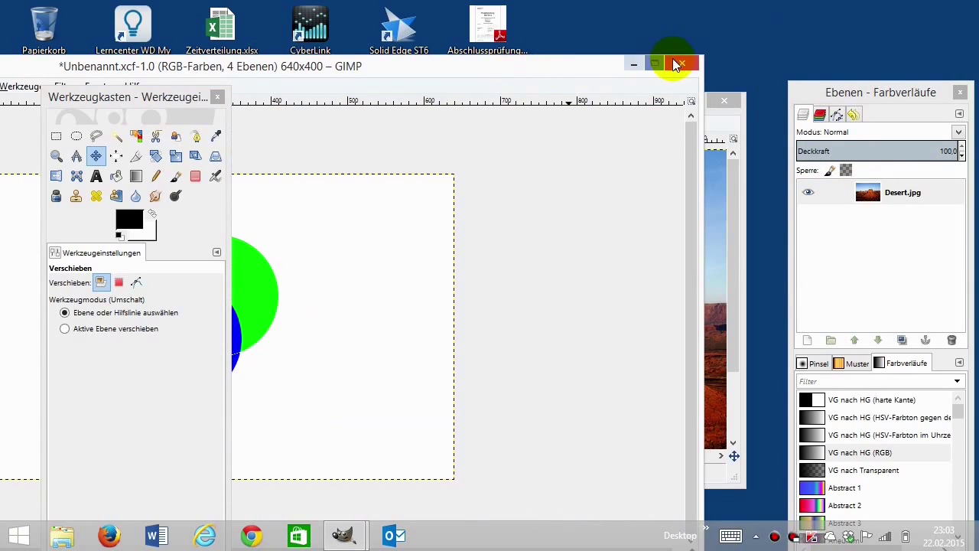
click(660, 64)
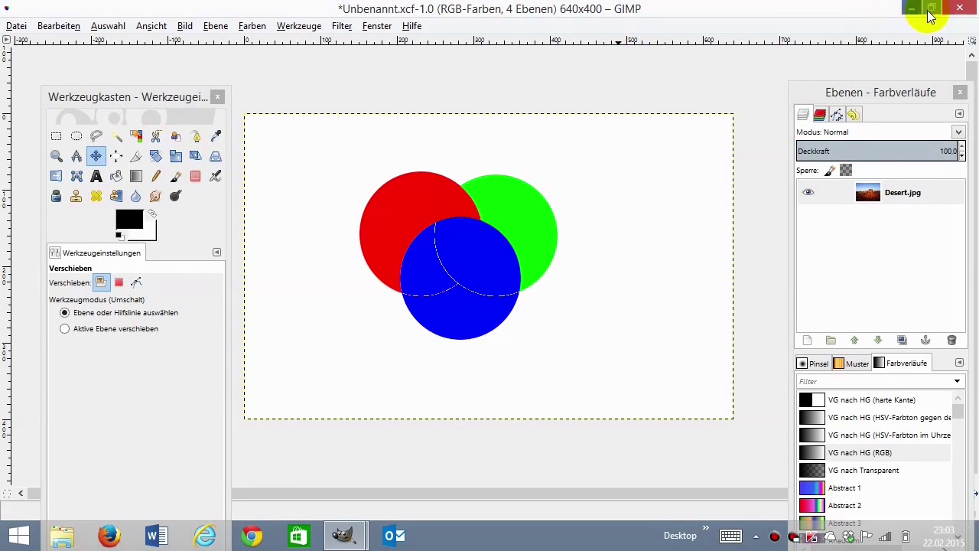
double_click(794, 9)
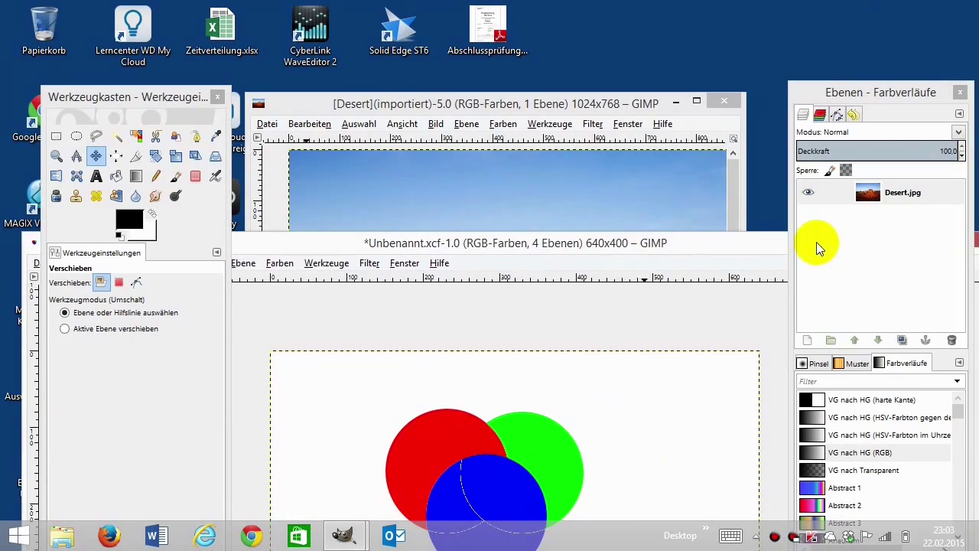
Step: From the Desert image window, re-enable Einzelfenster-Modus
click(631, 108)
drag(697, 74, 647, 77)
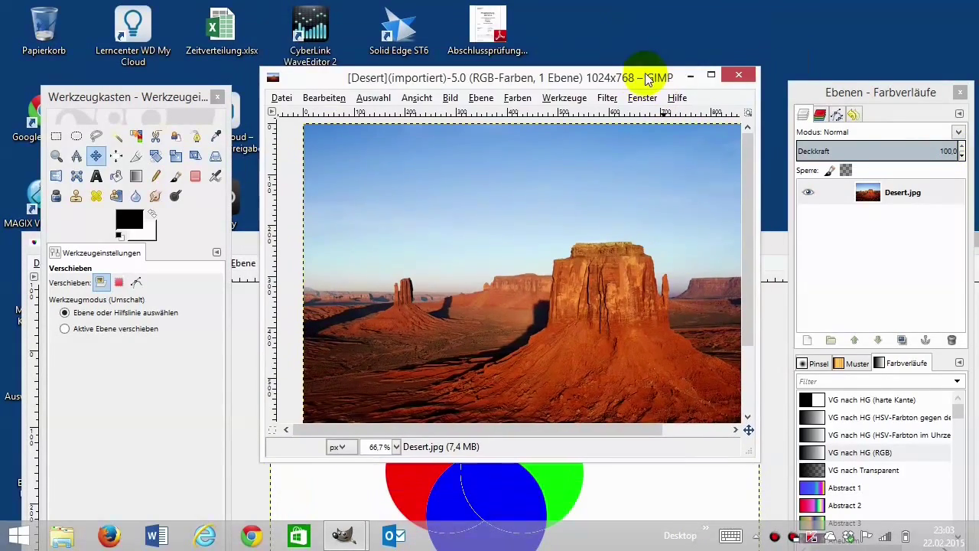
click(641, 100)
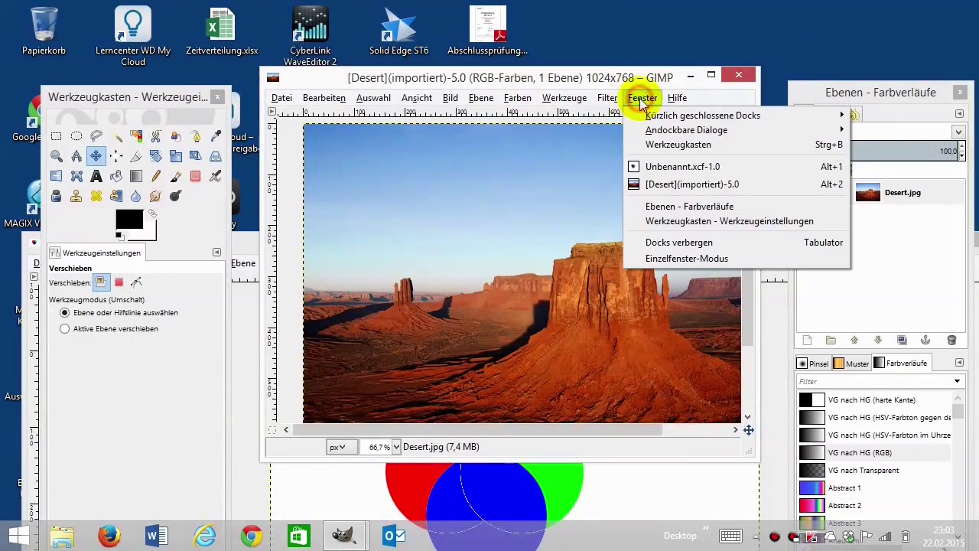
click(680, 260)
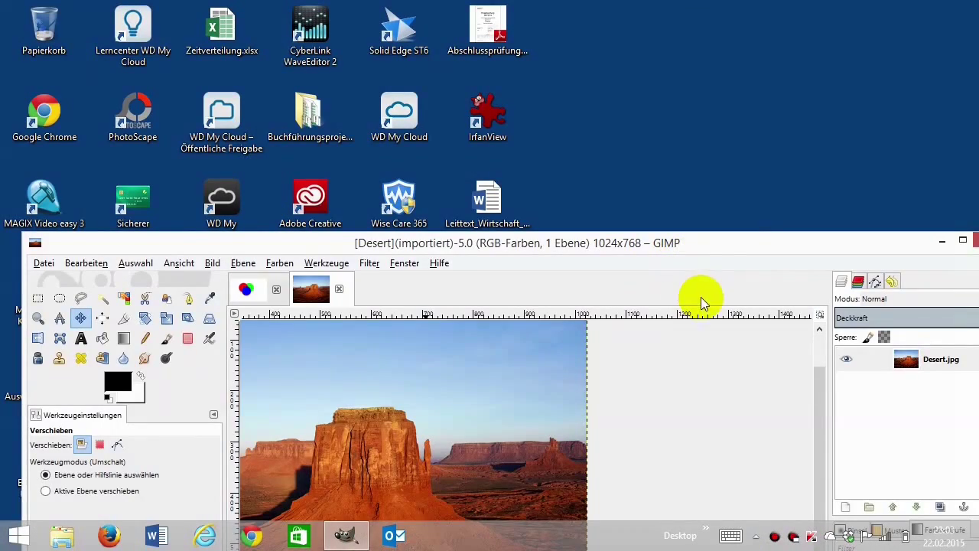
Step: Maximize GIMP, flip between image tabs back to Desert, pick the paintbrush and show the Pinsel brushes
click(962, 240)
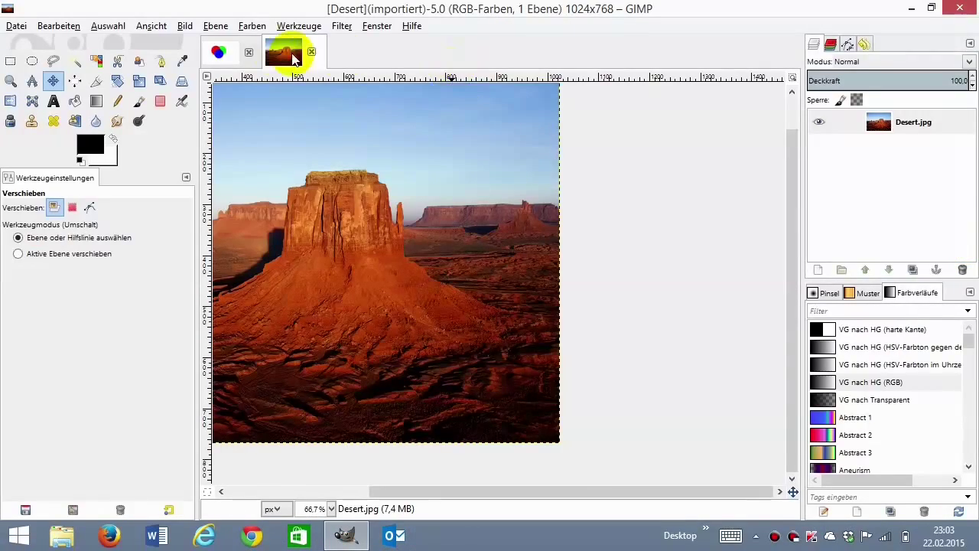
click(237, 51)
click(283, 51)
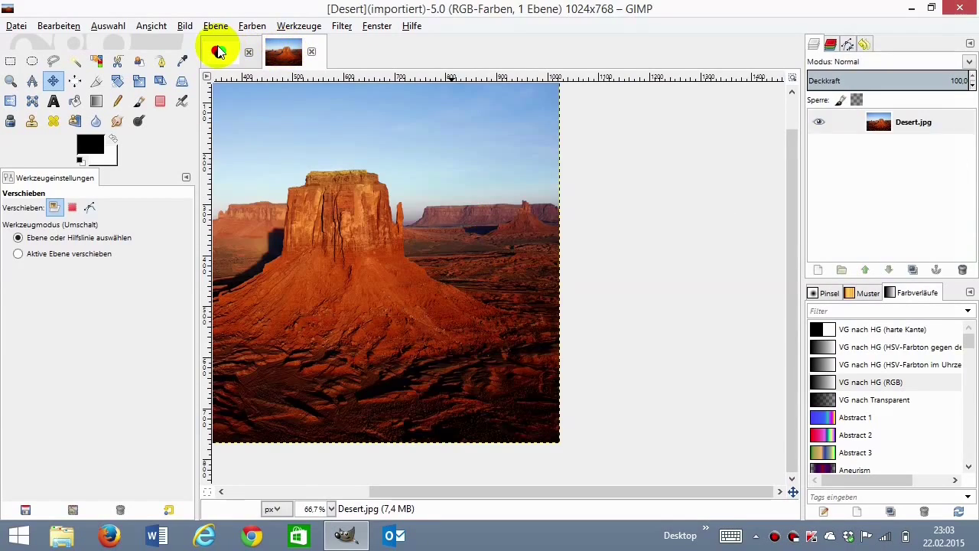
click(219, 52)
click(281, 53)
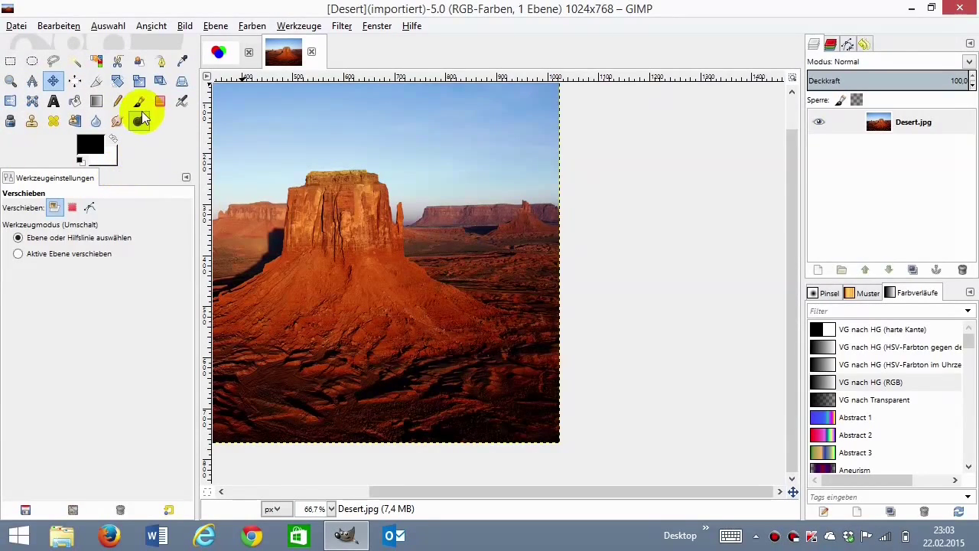
click(119, 103)
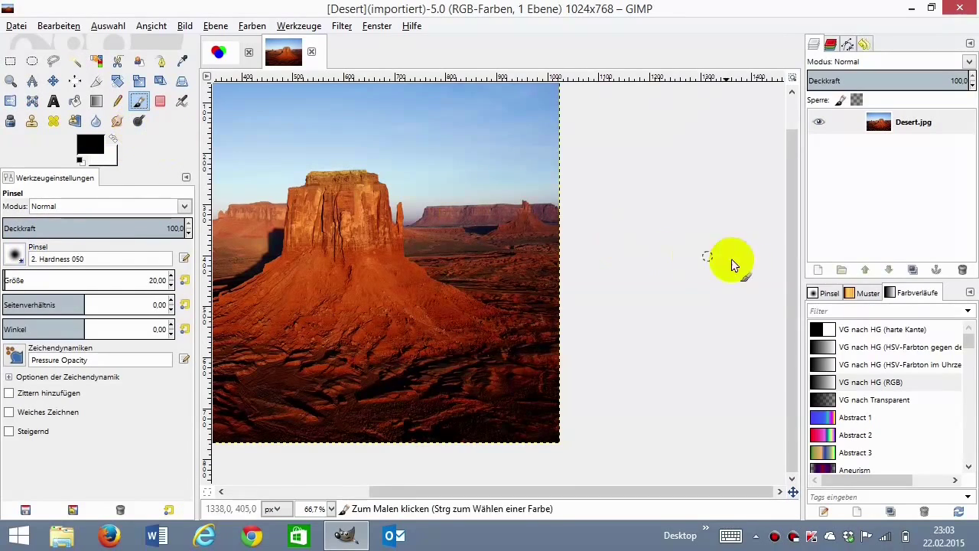
click(815, 292)
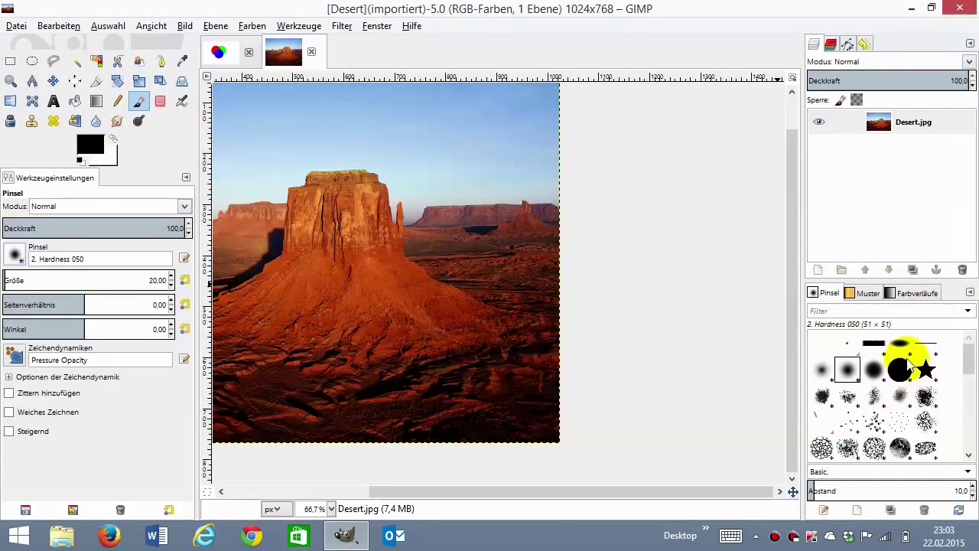
Step: Select the gradient tool with the Abstract 1 gradient, ending on the Desert image
click(97, 102)
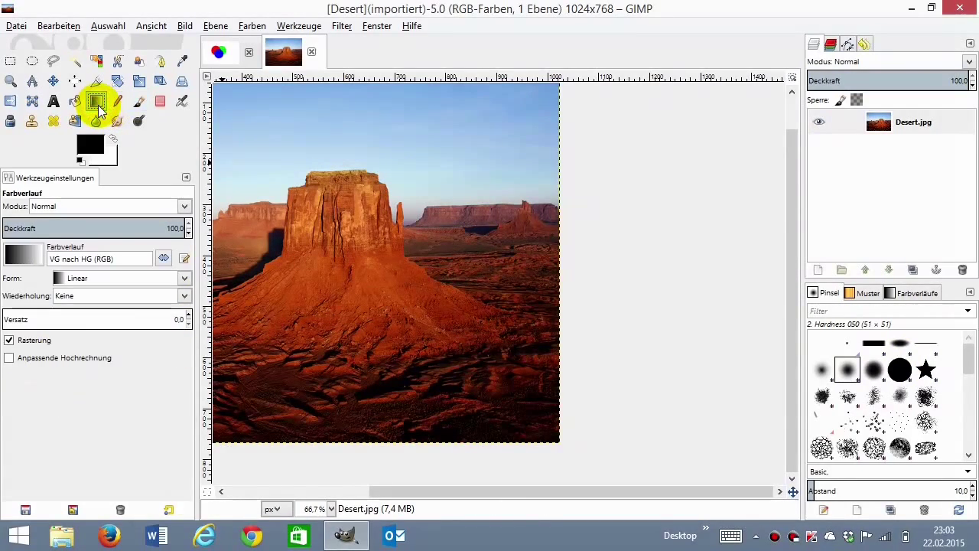
click(912, 293)
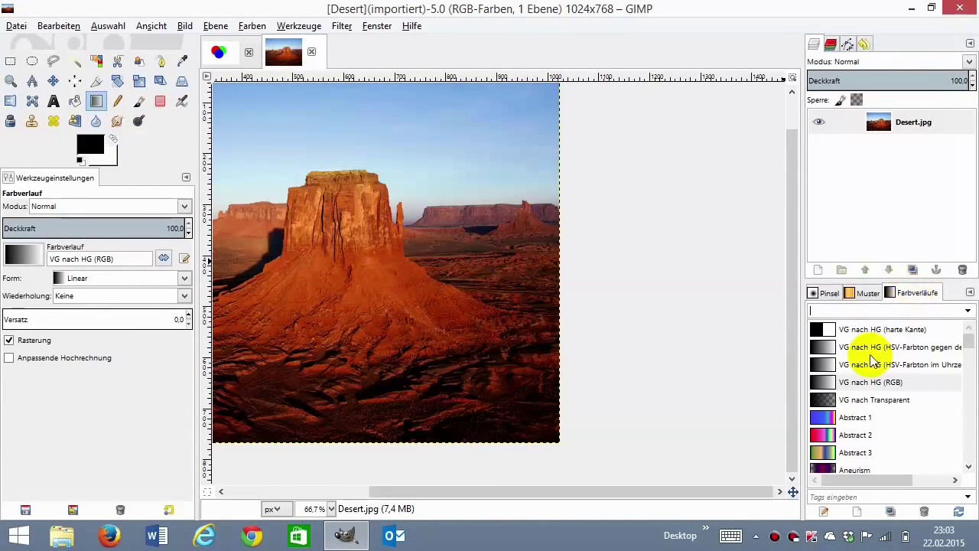
click(851, 417)
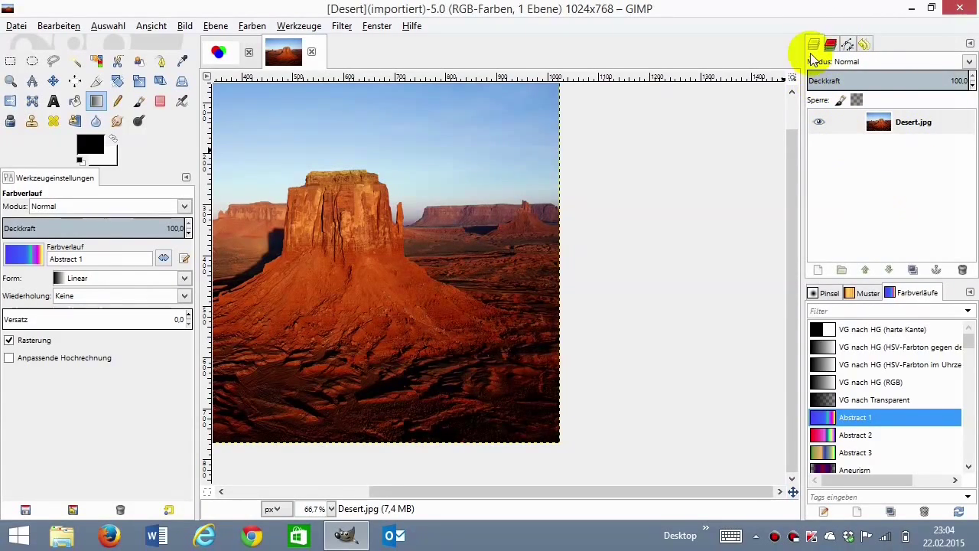
click(219, 51)
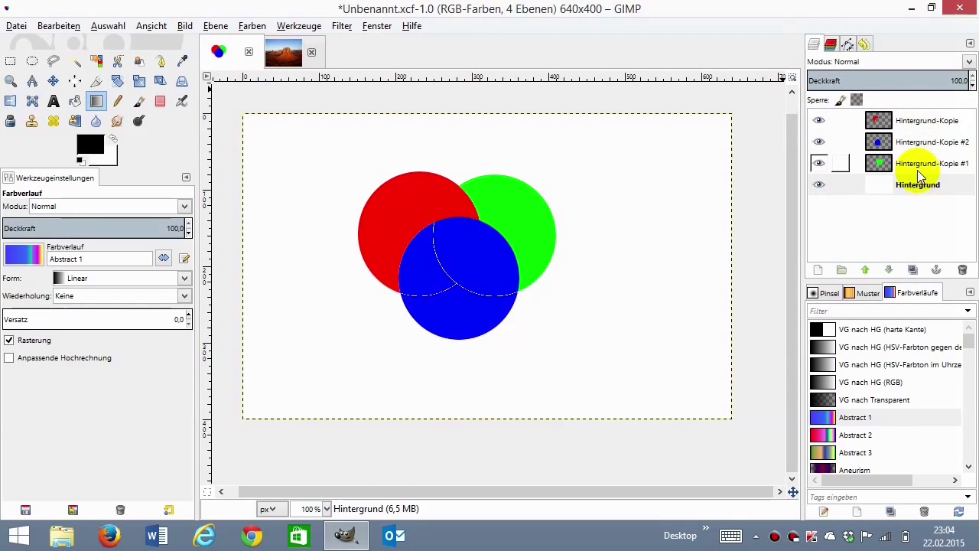
click(285, 52)
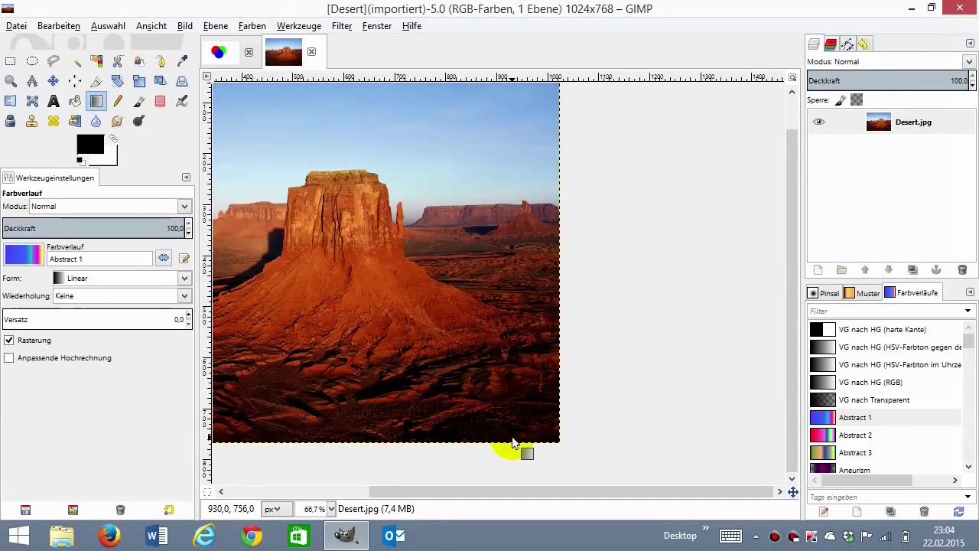
Step: Fit the Desert image to the window, duplicate its layer, and erase a stroke on the copy
key(shift+ctrl+j)
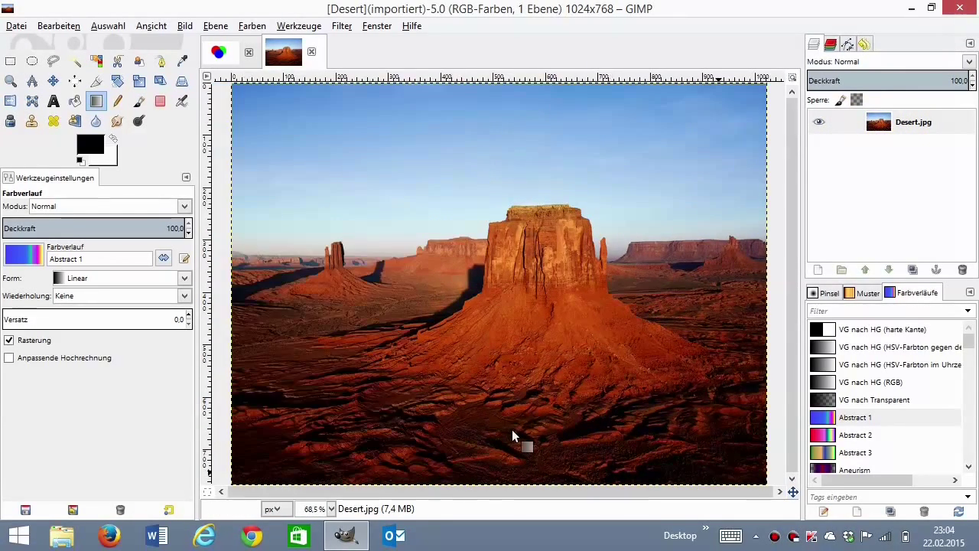
click(912, 270)
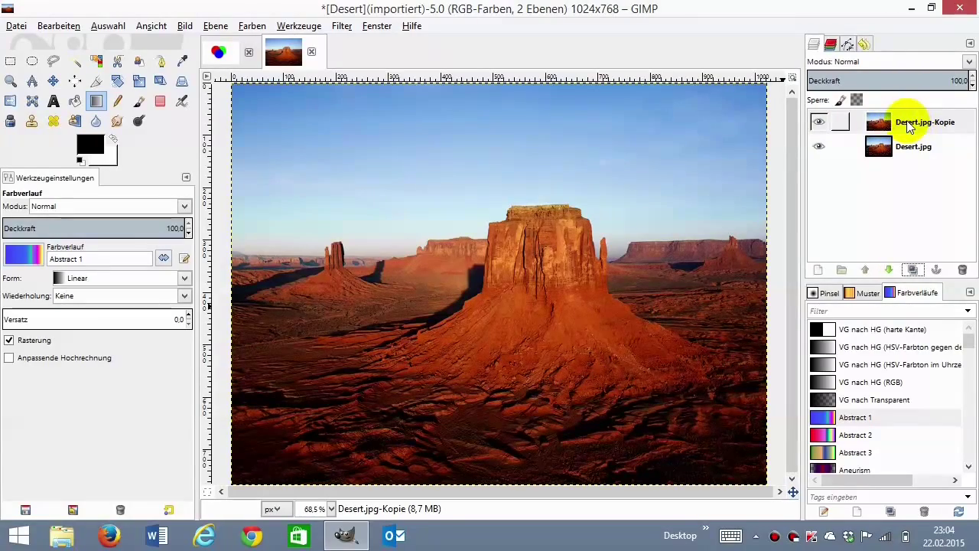
click(160, 102)
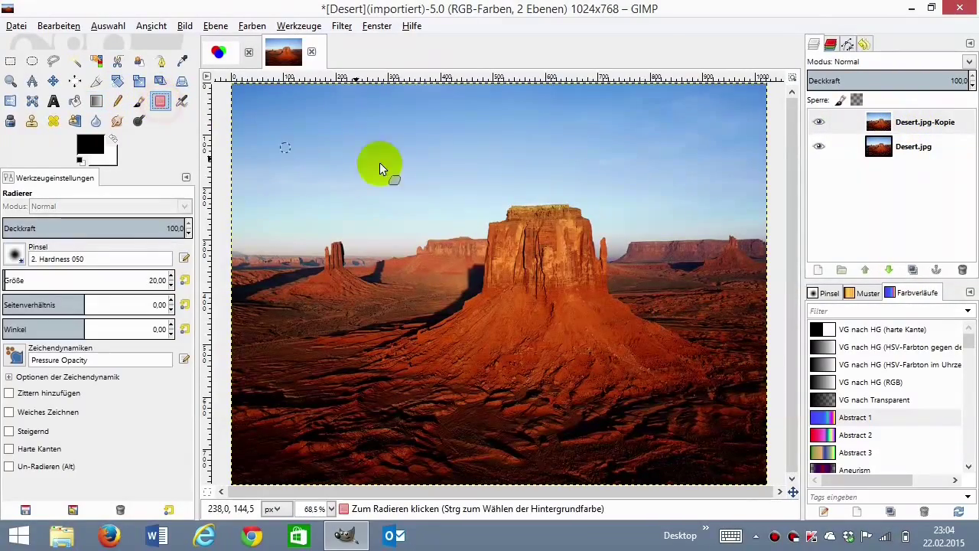
mouse_move(612, 157)
mouse_down()
mouse_move(559, 188)
mouse_move(592, 259)
mouse_move(627, 189)
mouse_up()
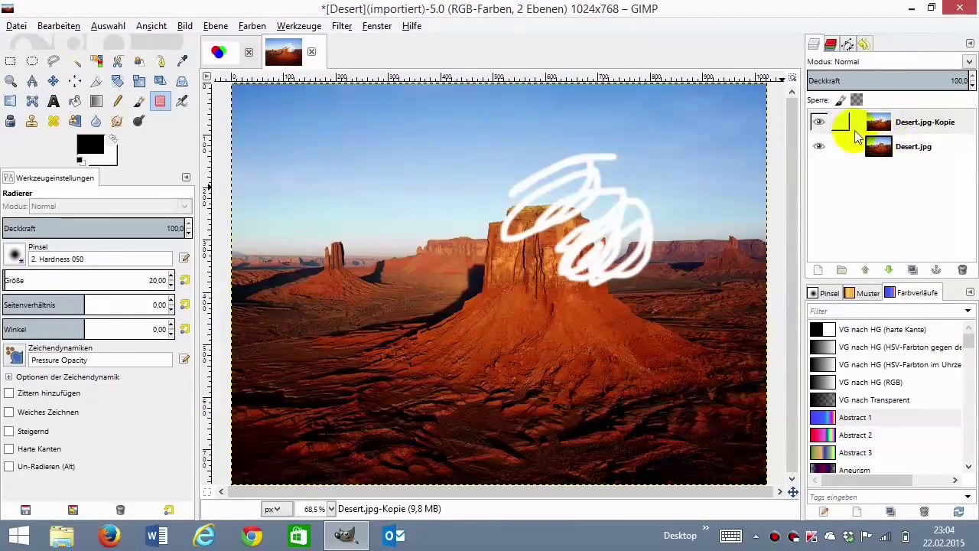
Step: Delete the Desert.jpg-Kopie layer and make the original Desert.jpg layer visible again
click(819, 122)
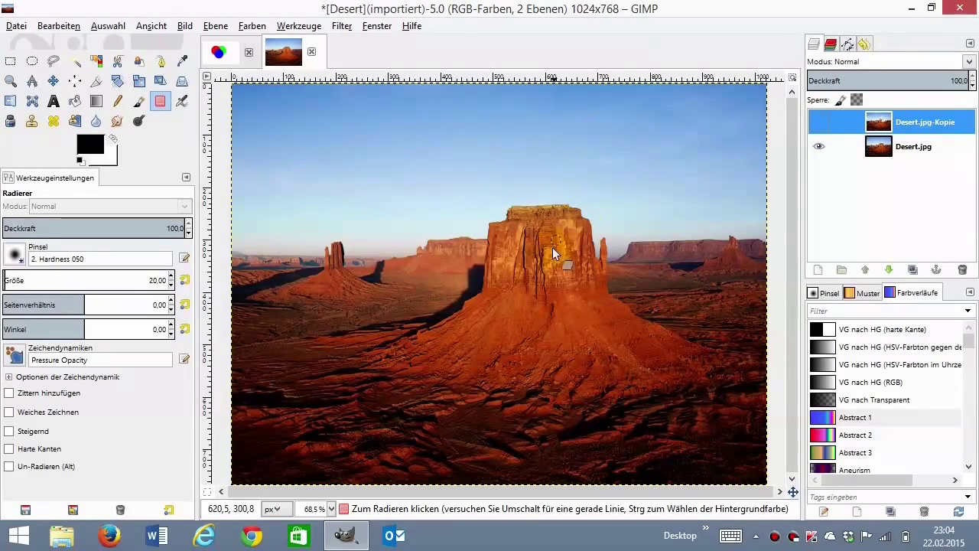
click(819, 122)
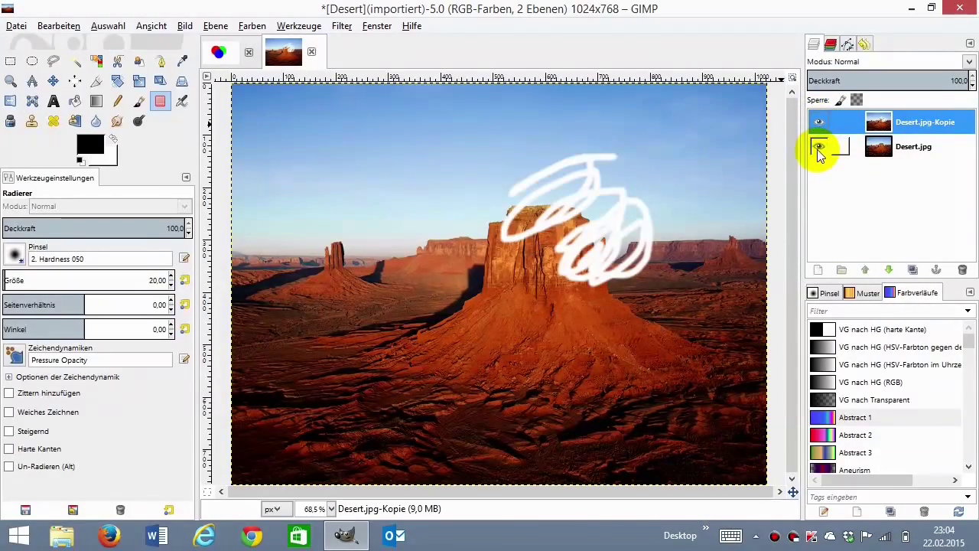
click(818, 145)
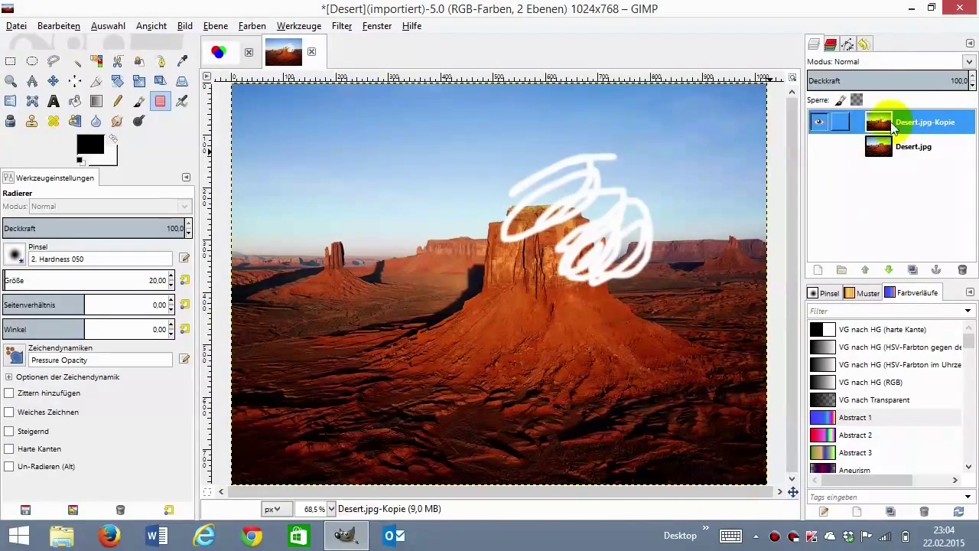
right_click(927, 127)
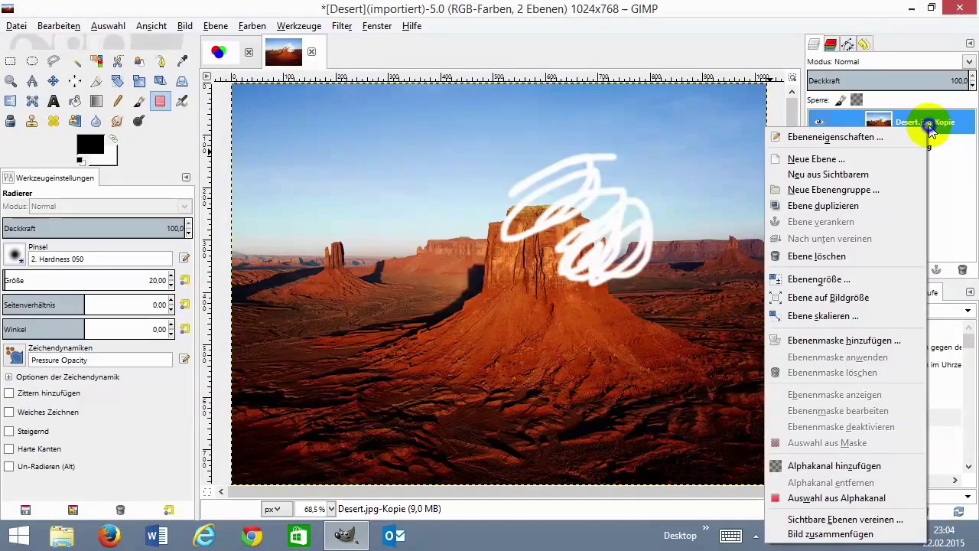
click(818, 255)
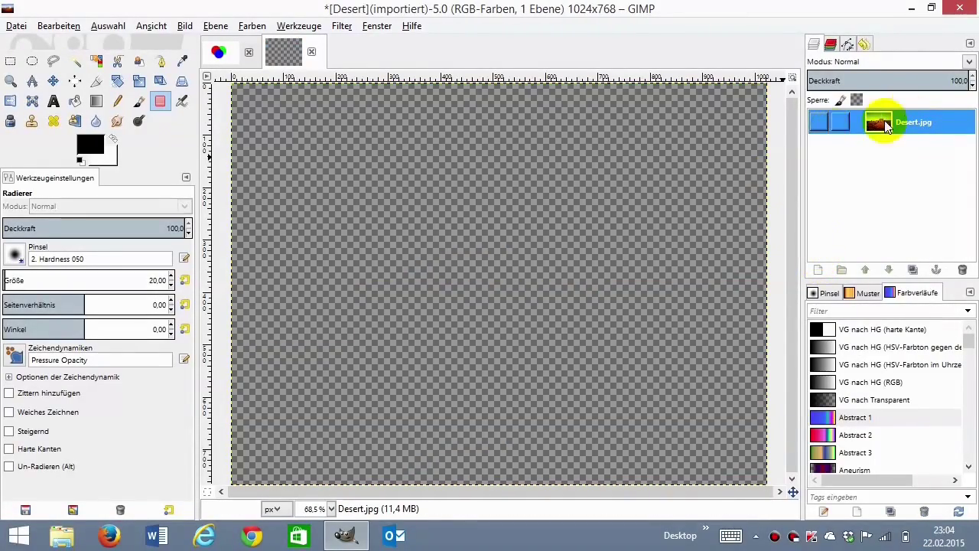
click(819, 123)
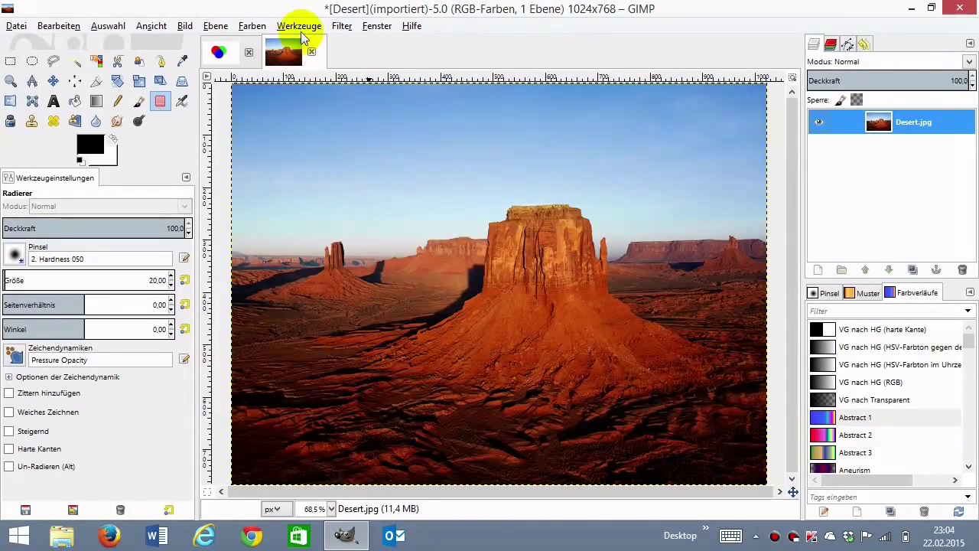
Step: On the Unbenannt image, briefly hide and reshow the red, blue and green circle layers
click(218, 51)
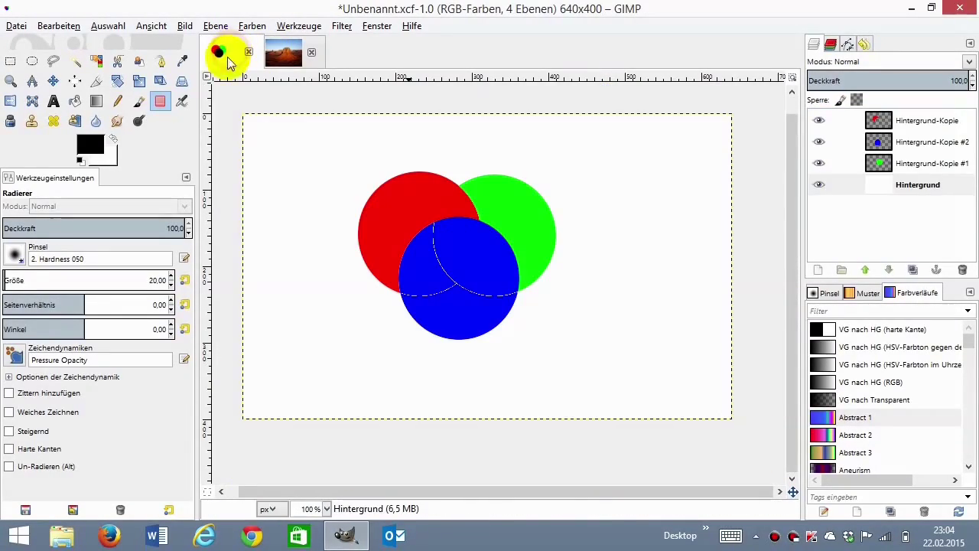
click(817, 122)
click(815, 124)
click(817, 142)
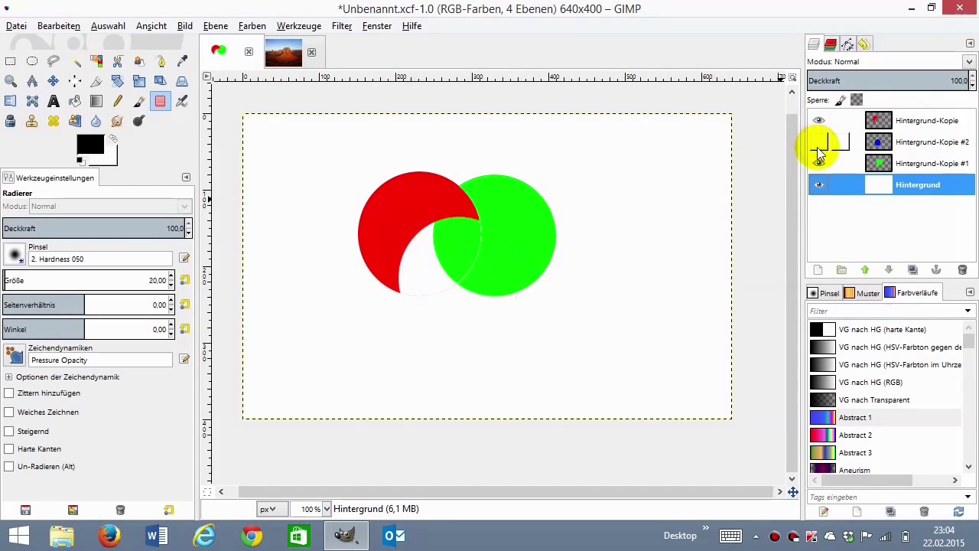
click(817, 143)
click(823, 165)
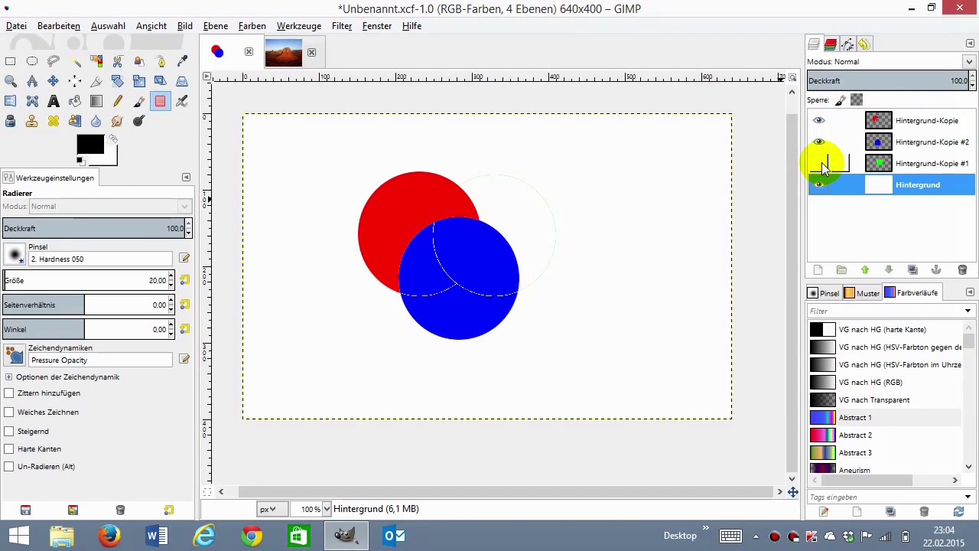
click(823, 164)
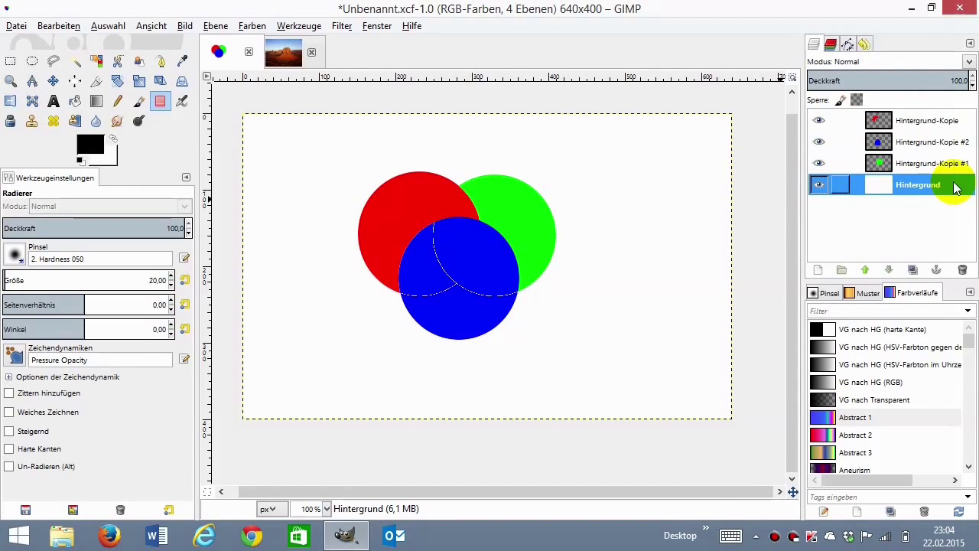
Step: Hide the white Hintergrund layer, keeping the green and blue circle layers visible
click(819, 185)
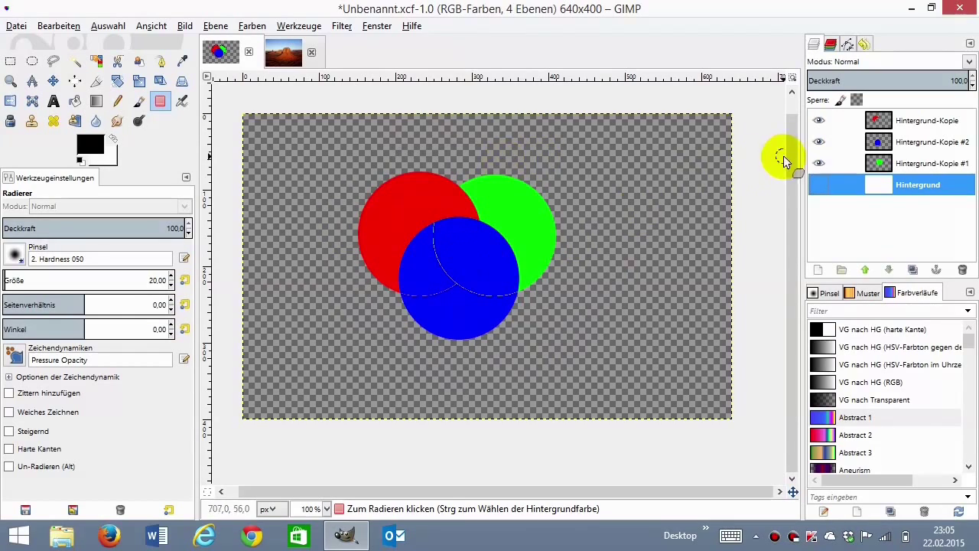
click(818, 163)
click(818, 141)
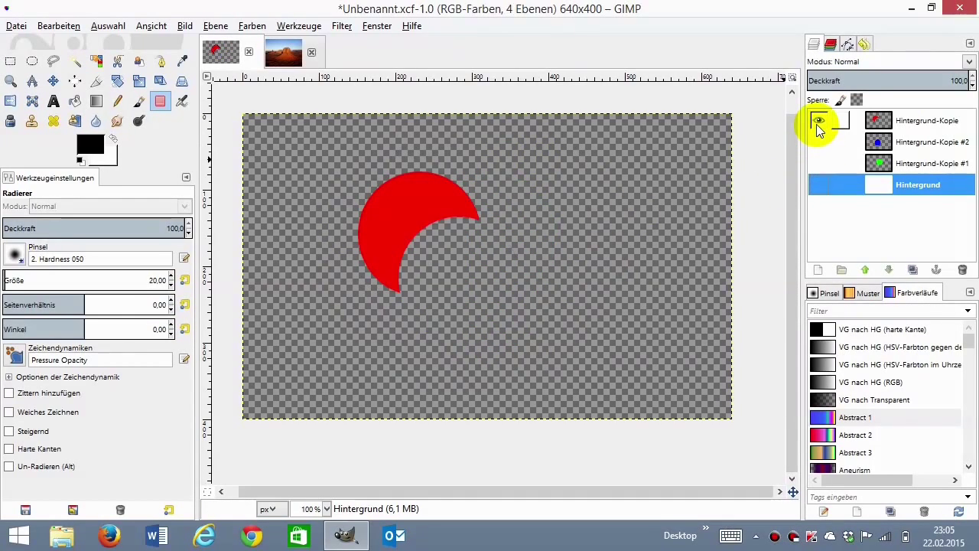
click(818, 141)
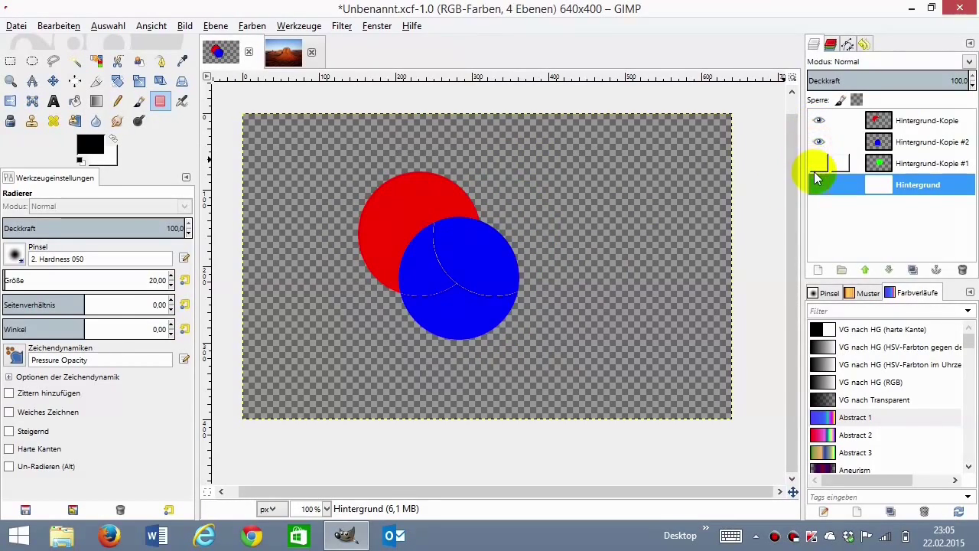
click(818, 163)
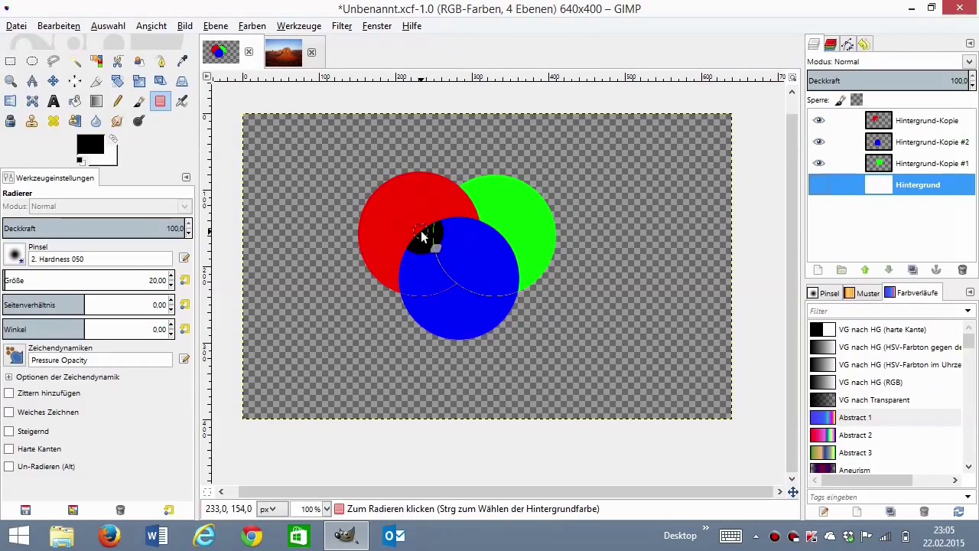
Step: Show the Kanäle list and toggle the Rot, Grün and Blau channels off and on
click(829, 46)
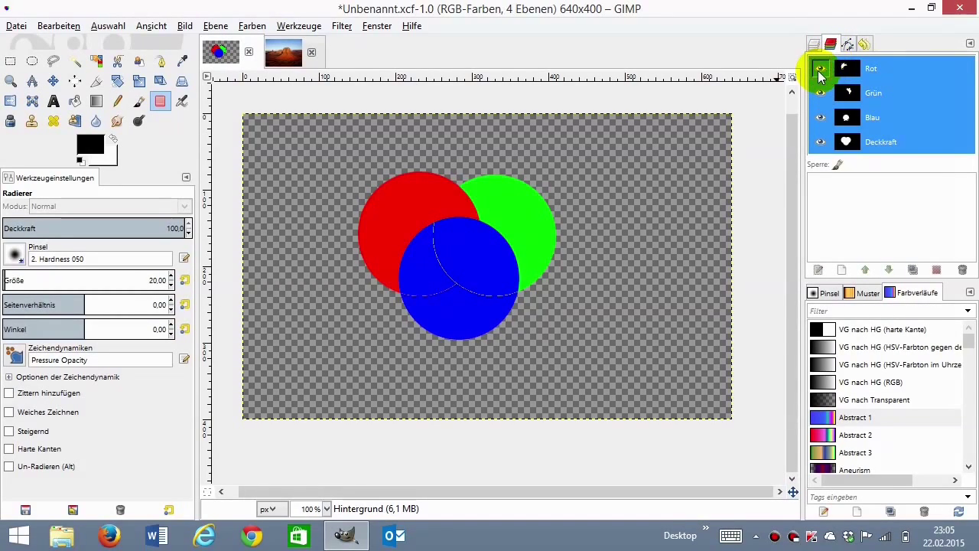
click(818, 71)
click(818, 70)
click(818, 95)
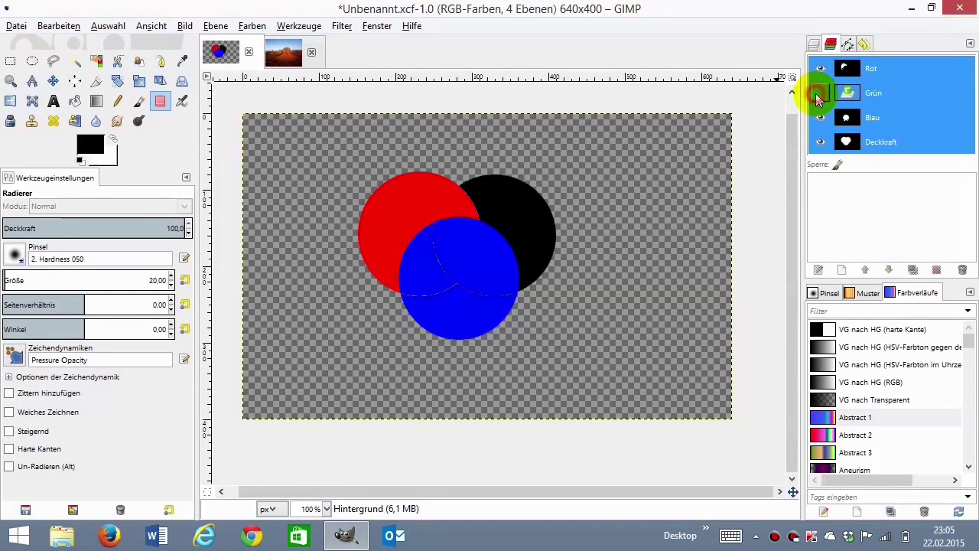
click(818, 93)
click(820, 117)
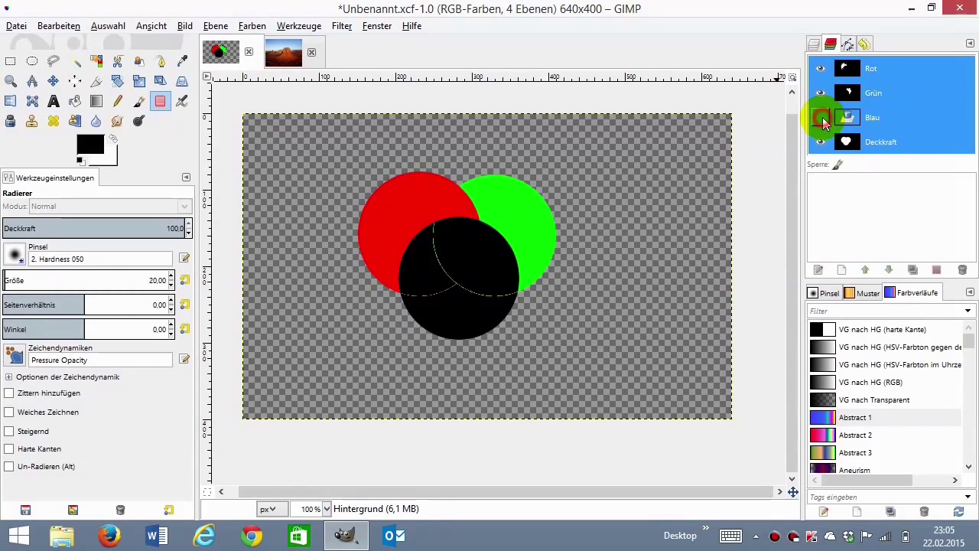
click(820, 118)
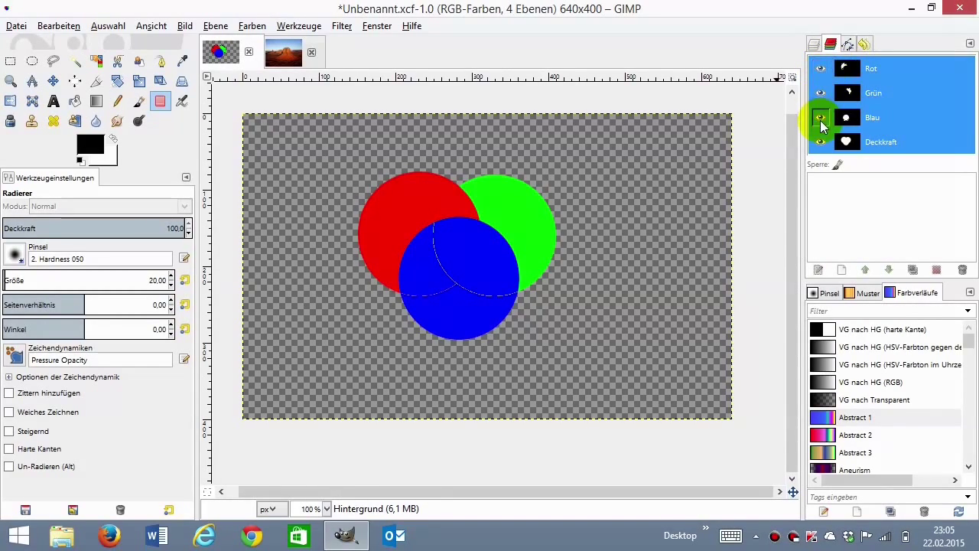
Step: Toggle the Rot and Deckkraft channels off and back on, leaving all visible
click(820, 68)
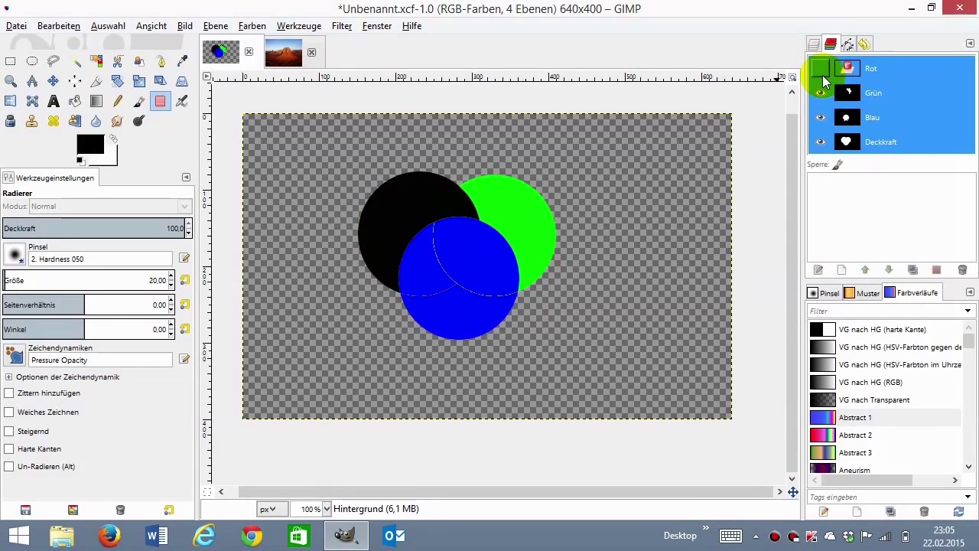
click(820, 68)
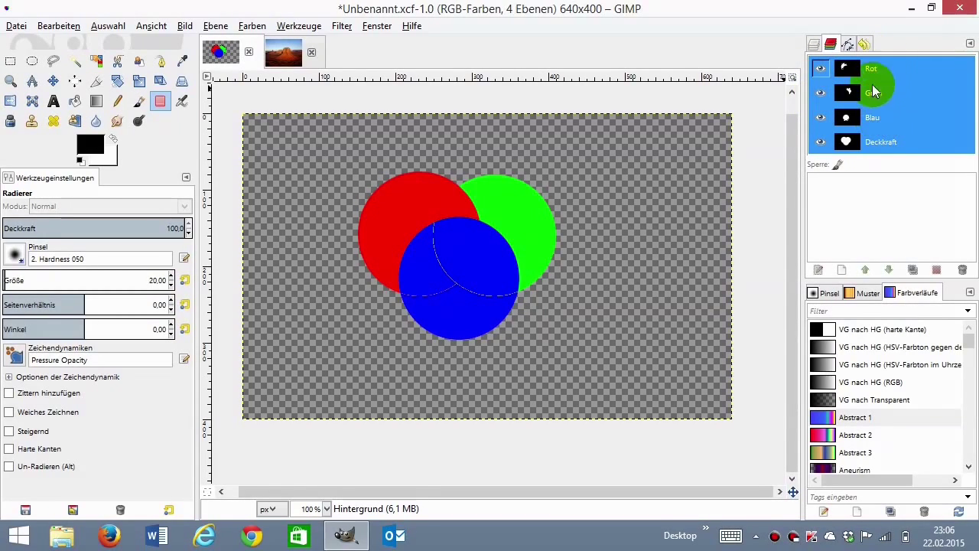
click(820, 142)
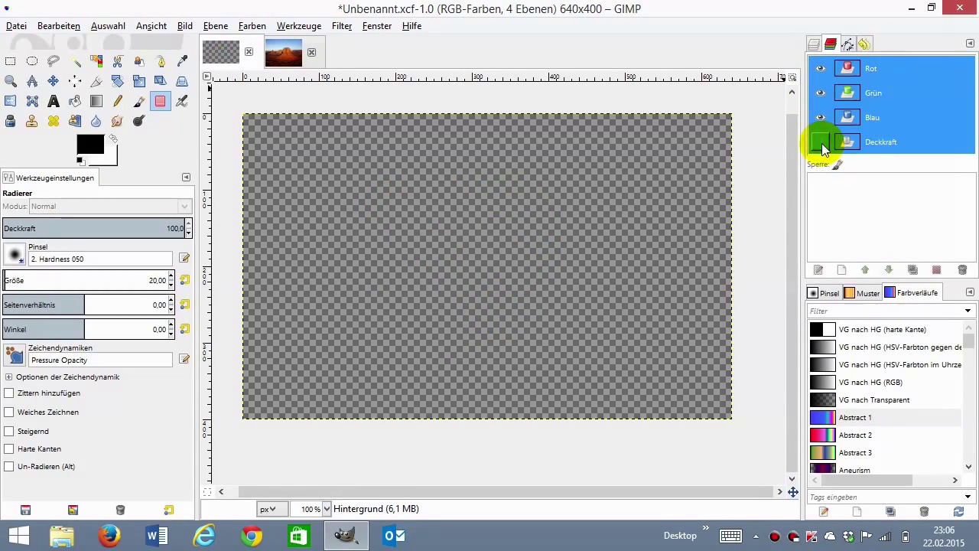
click(820, 143)
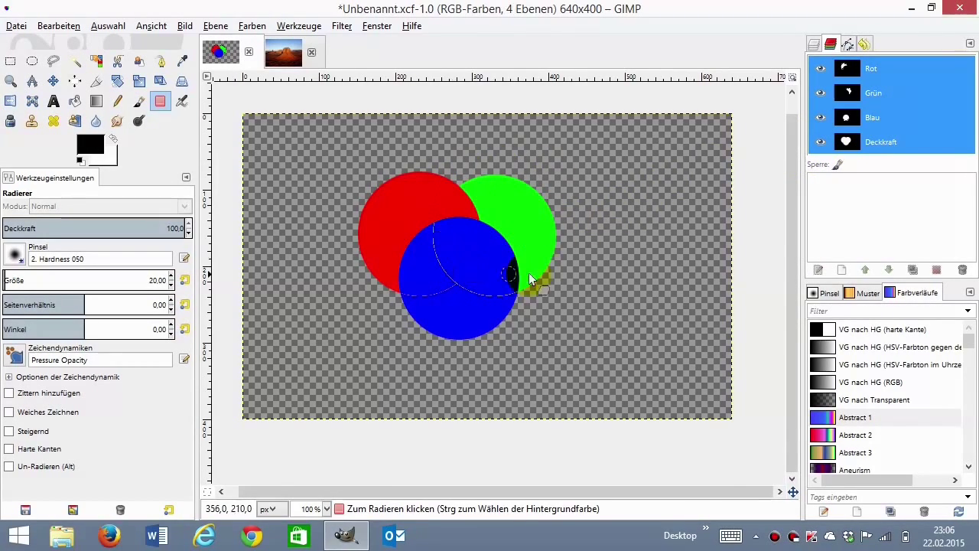
click(866, 96)
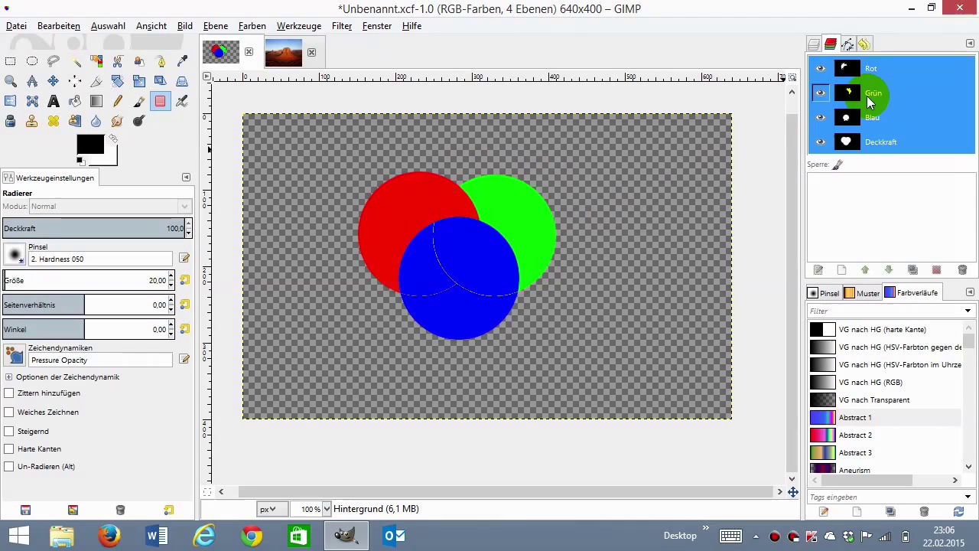
Step: Show the Journal undo history and step back to restore the white background
click(863, 46)
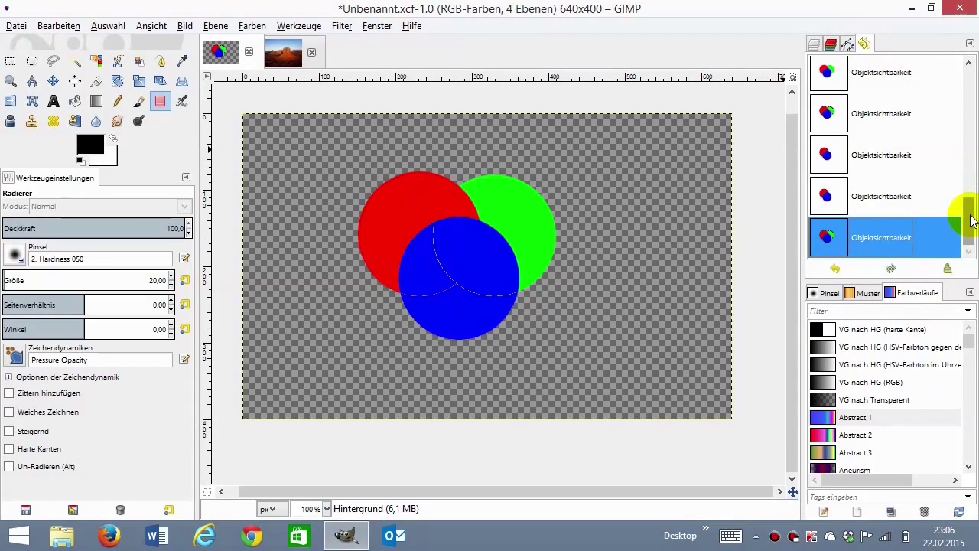
mouse_move(970, 220)
mouse_down()
mouse_move(961, 87)
mouse_move(962, 196)
mouse_move(973, 227)
mouse_up()
click(888, 157)
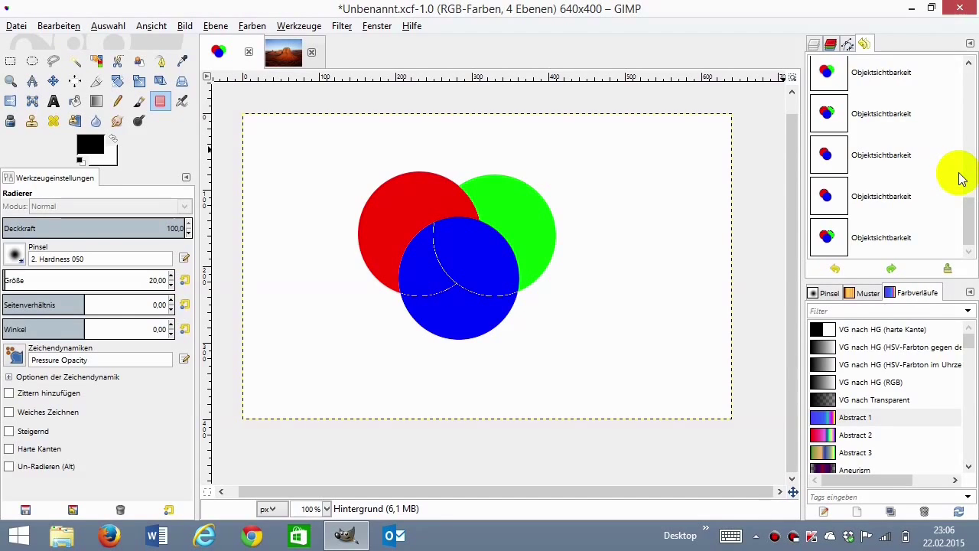
click(879, 158)
Step: Return to the hidden-background history state and show the empty Pfade list
click(878, 140)
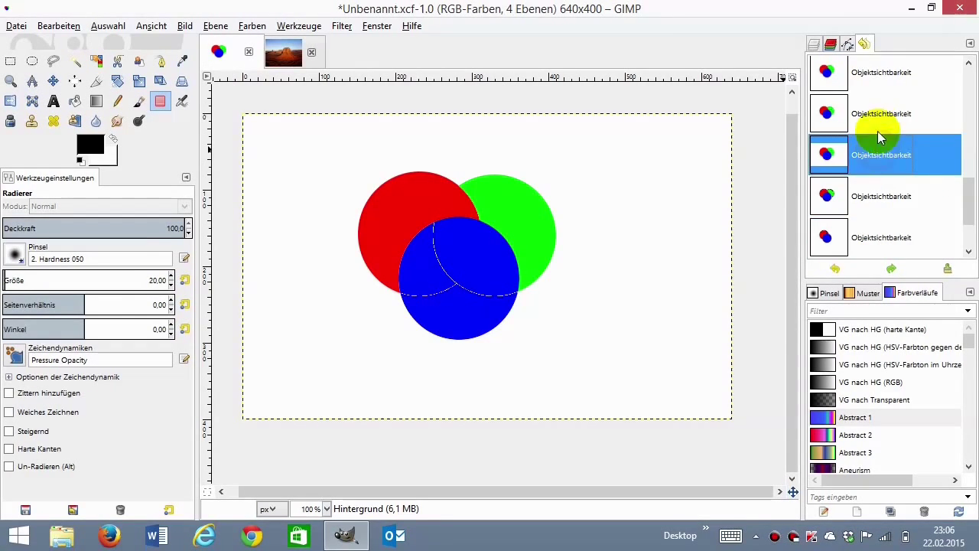
click(880, 107)
click(886, 157)
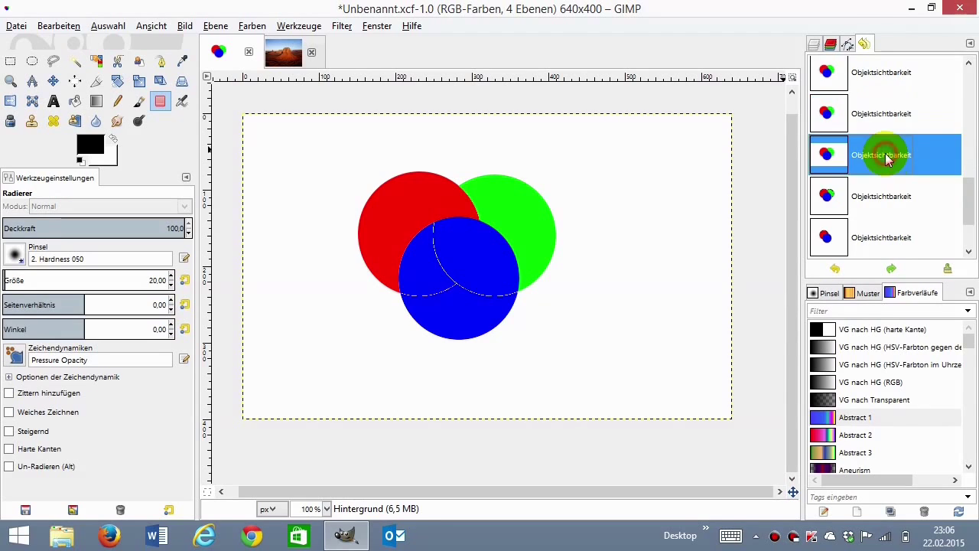
click(884, 196)
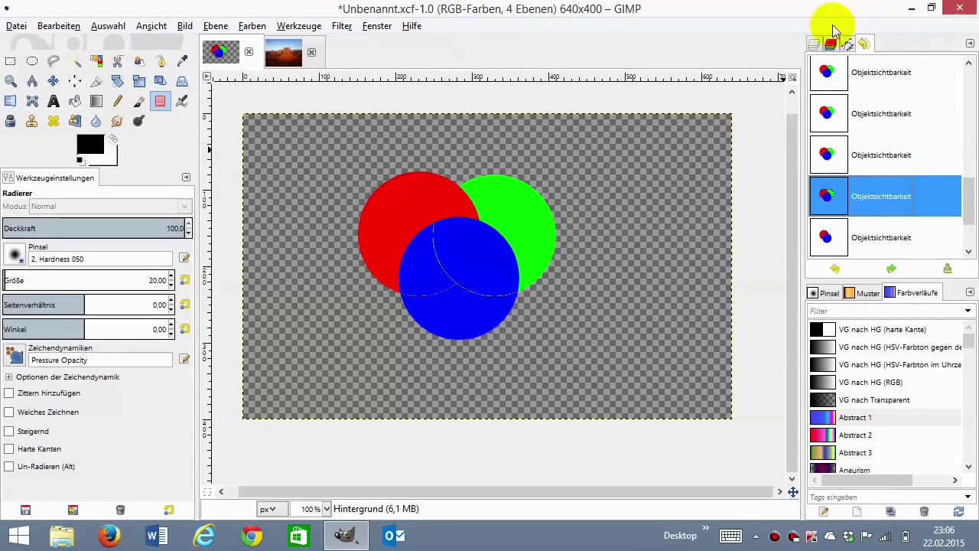
click(848, 43)
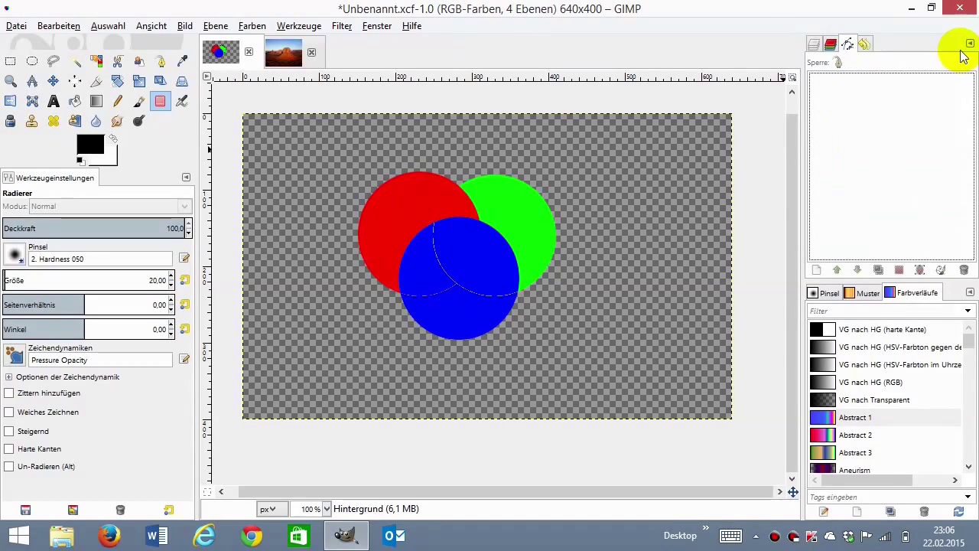
Step: Add the Auswahleditor as a new tab in the dock via Reiter hinzufügen
click(971, 45)
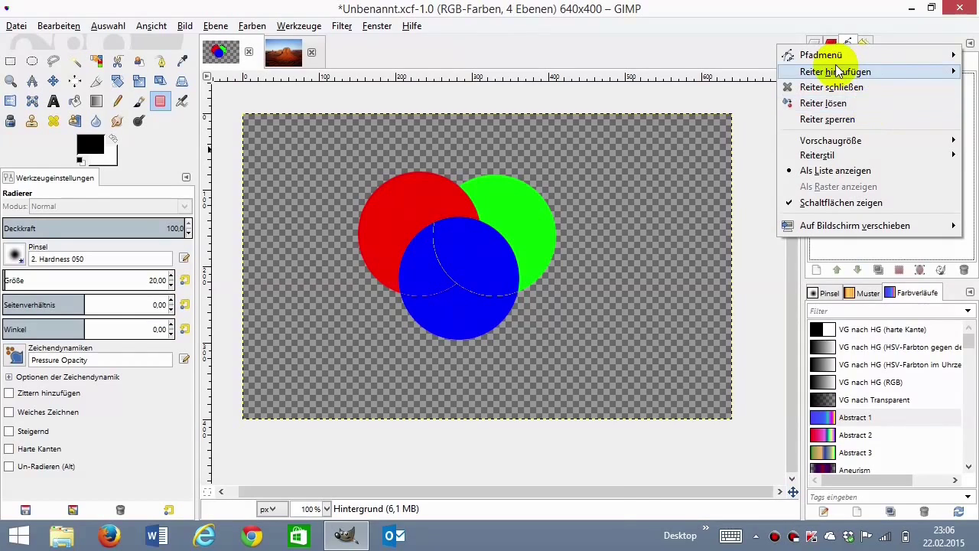
mouse_move(836, 71)
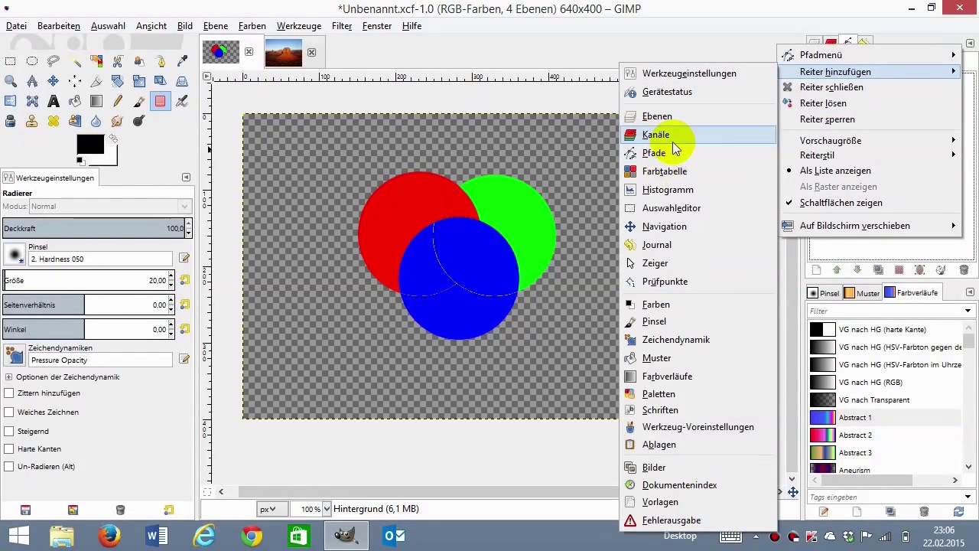
click(673, 209)
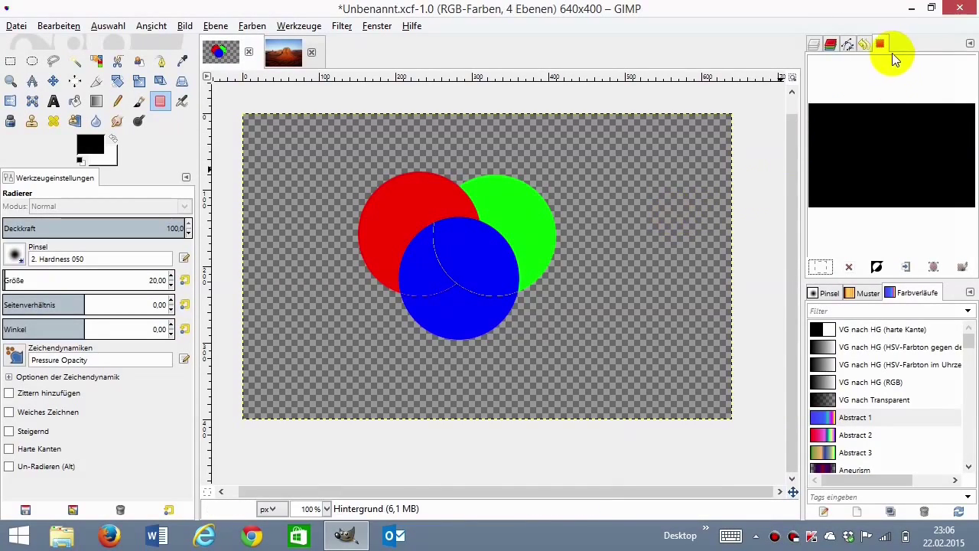
click(23, 27)
Step: Create a new blank 640×400 image and draw a rectangular selection near its centre
click(58, 42)
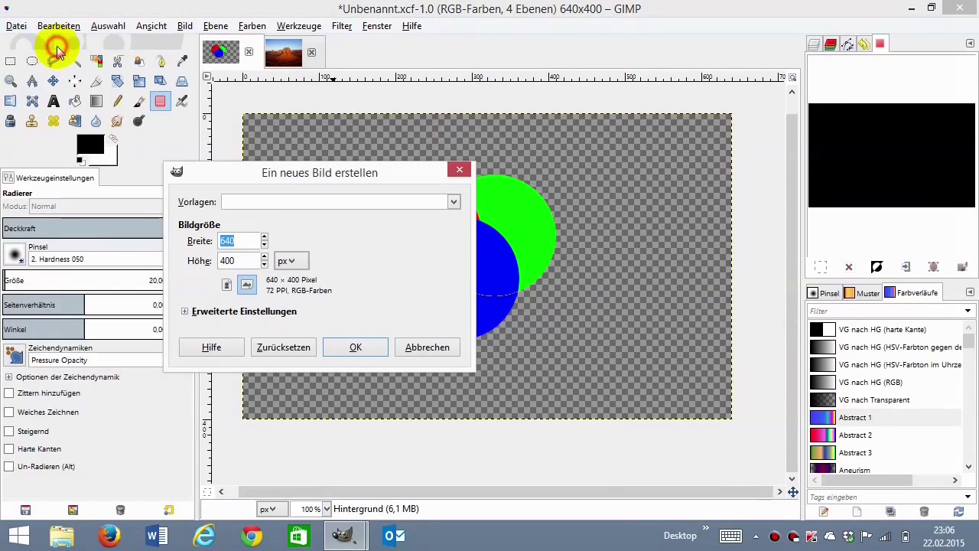
click(355, 346)
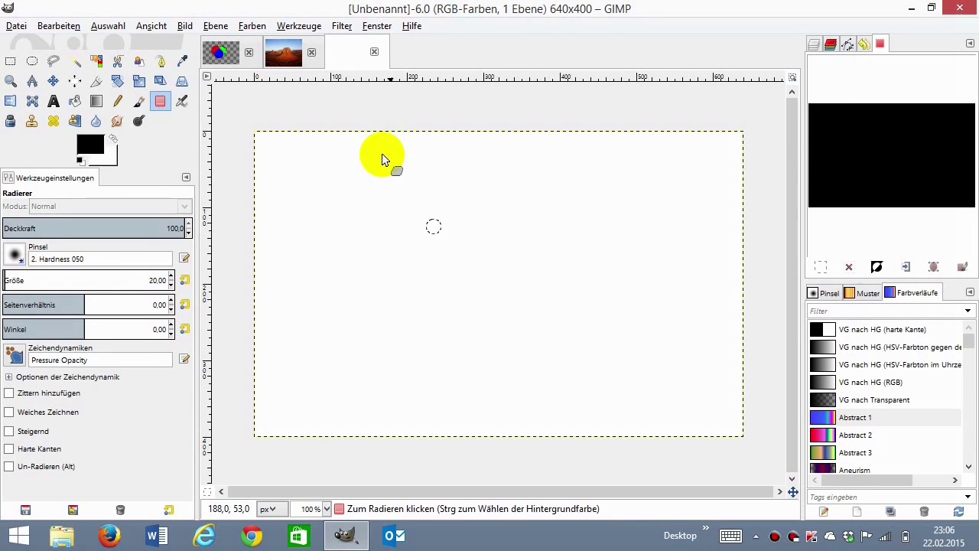
click(10, 61)
drag(354, 181, 563, 316)
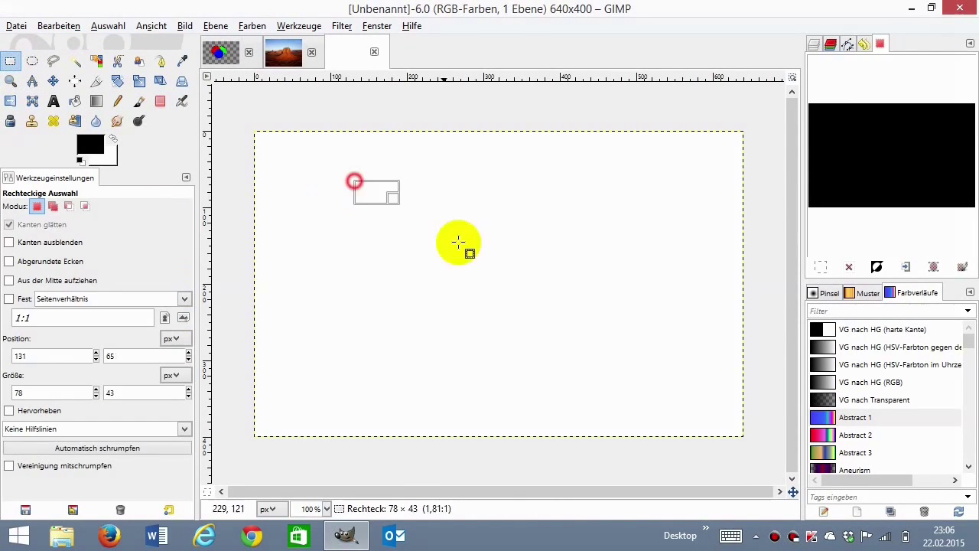
Step: Stroke the selection with a 6 px black line, deselect, and try the Move tool
click(962, 267)
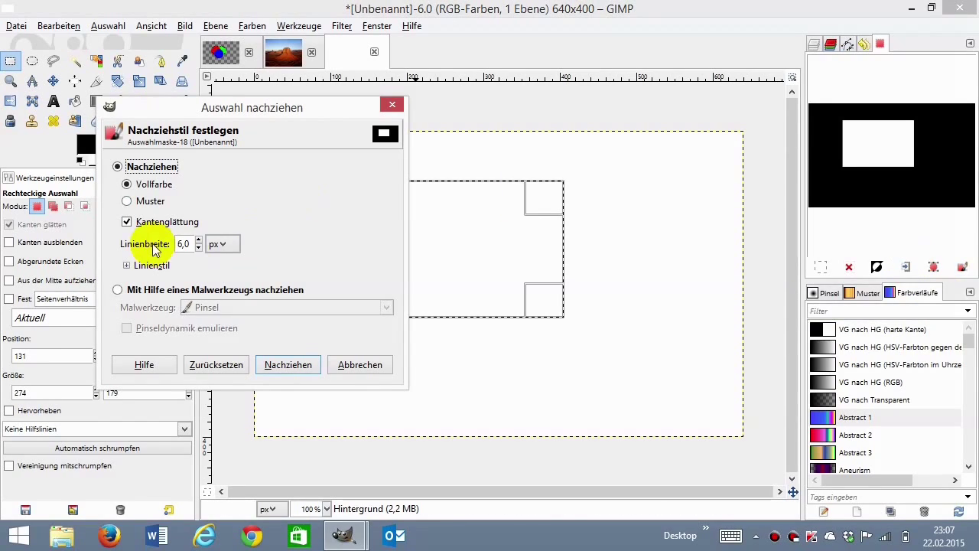
click(306, 365)
click(487, 377)
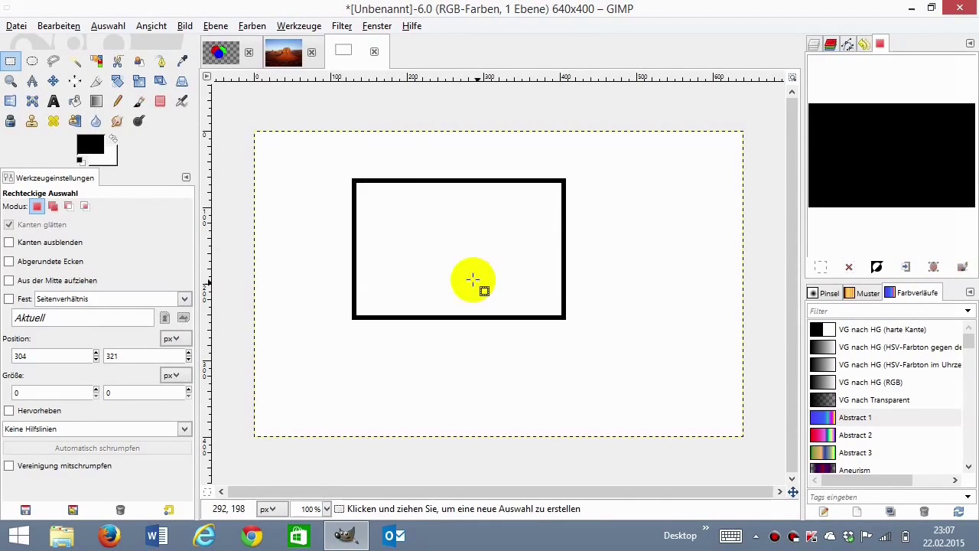
click(54, 81)
drag(412, 245, 410, 243)
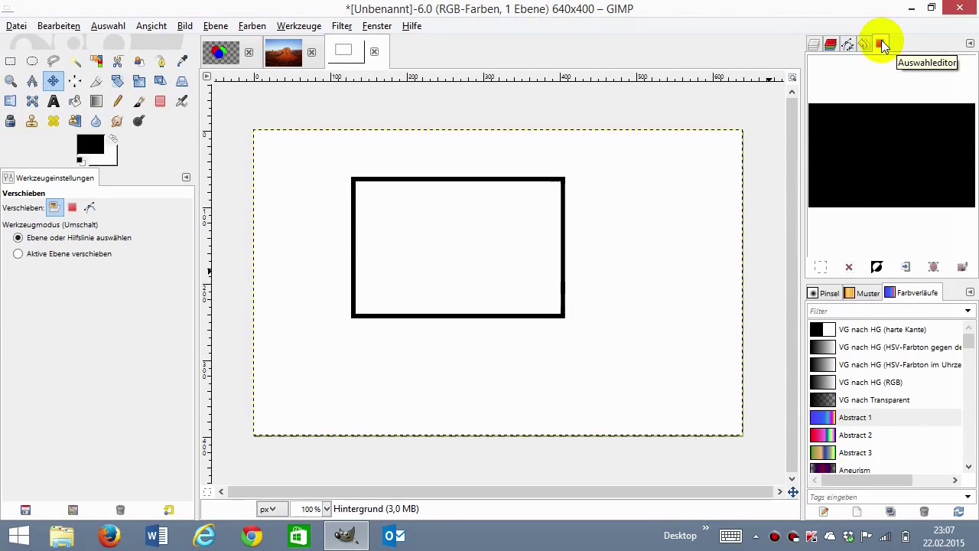
Step: Detach the Selection Editor tab into a floating window and close it, leaving Undo History docked
click(969, 43)
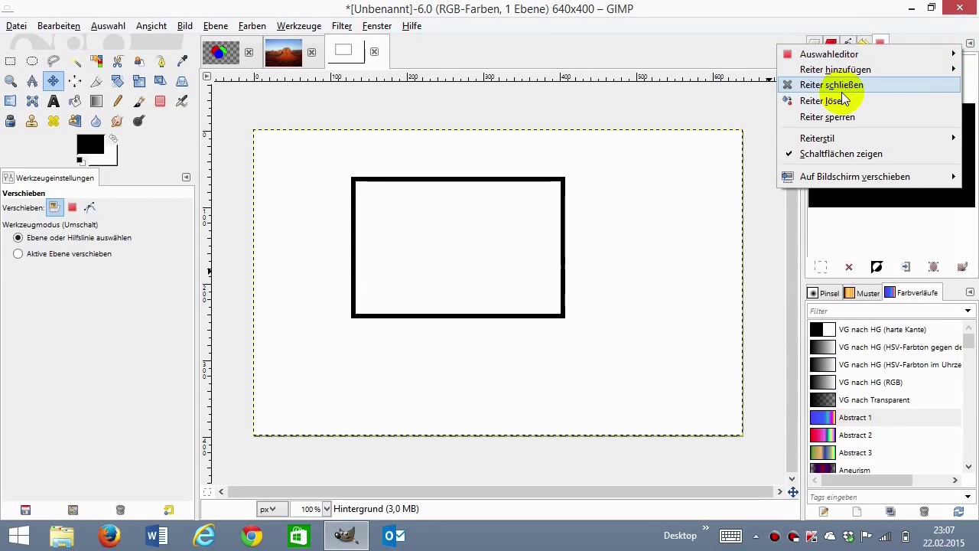
click(853, 101)
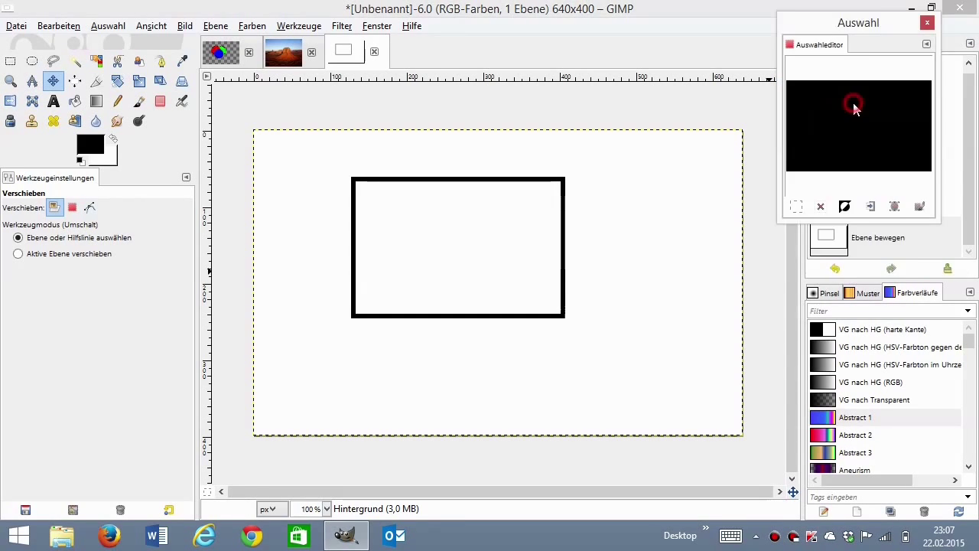
drag(862, 24, 385, 183)
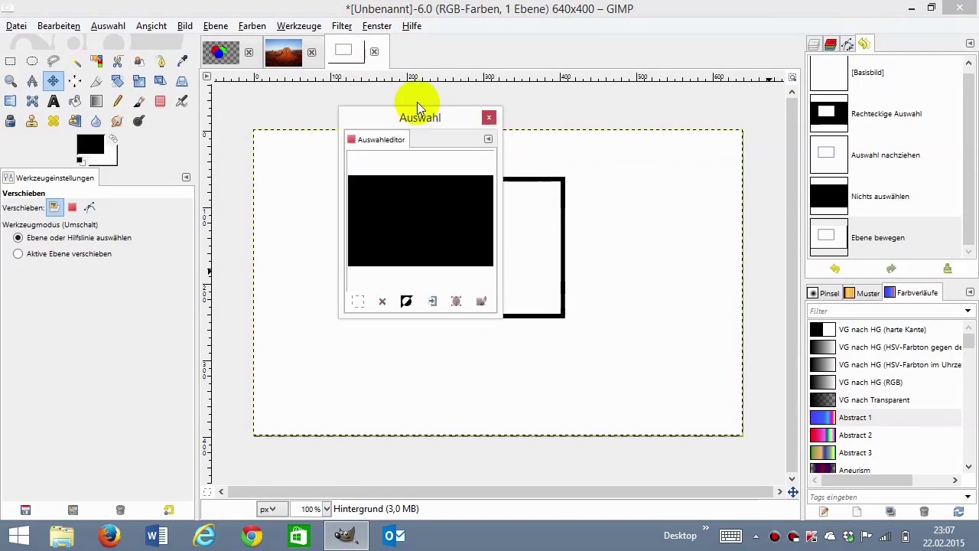
click(451, 184)
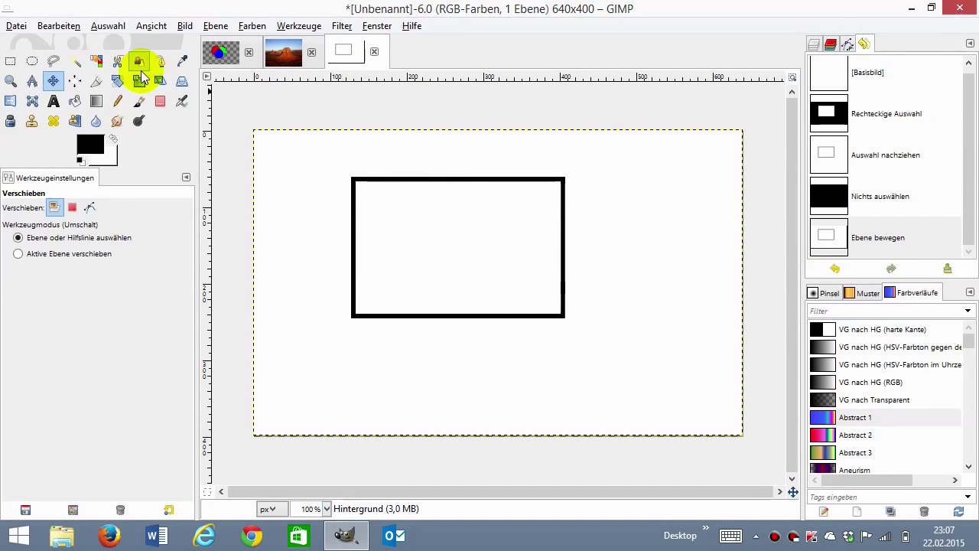
click(19, 29)
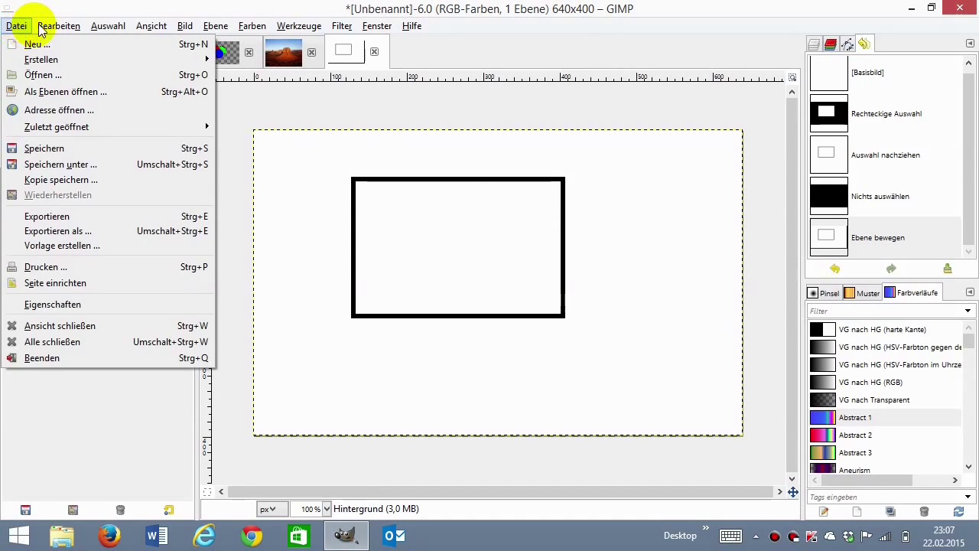
click(38, 44)
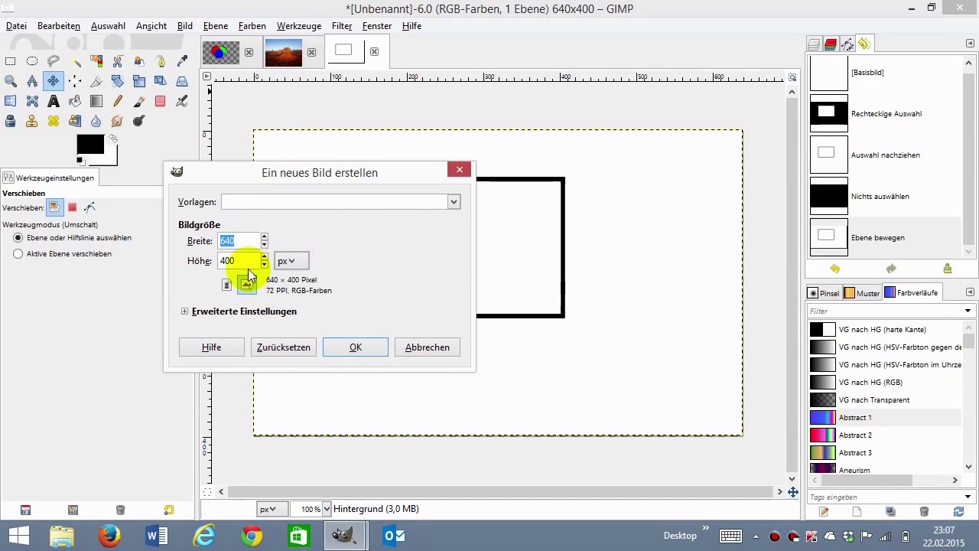
click(453, 202)
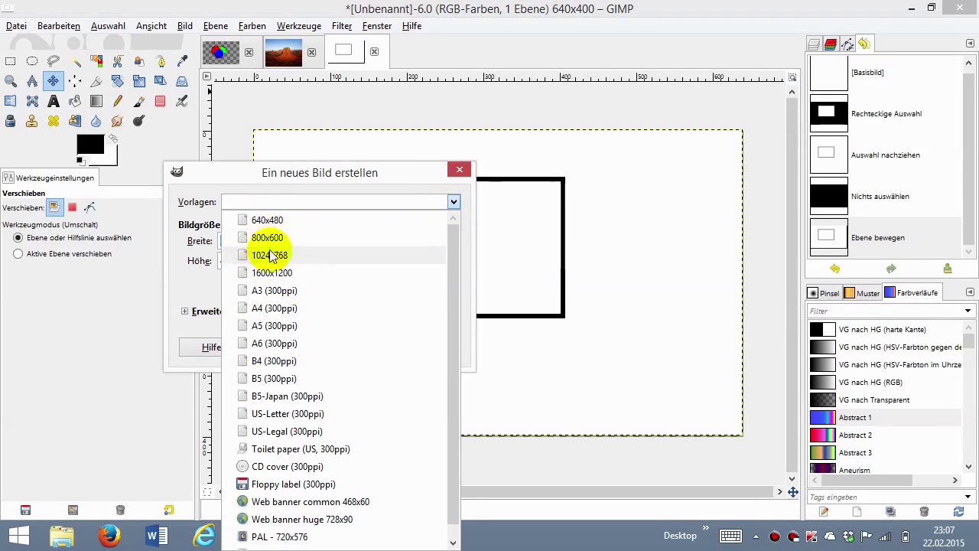
click(415, 190)
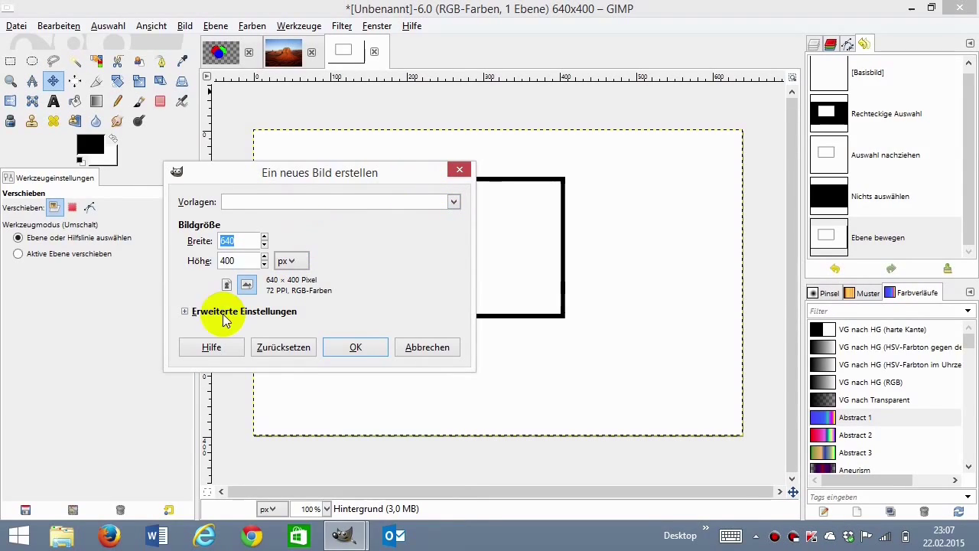
click(186, 311)
text(646)
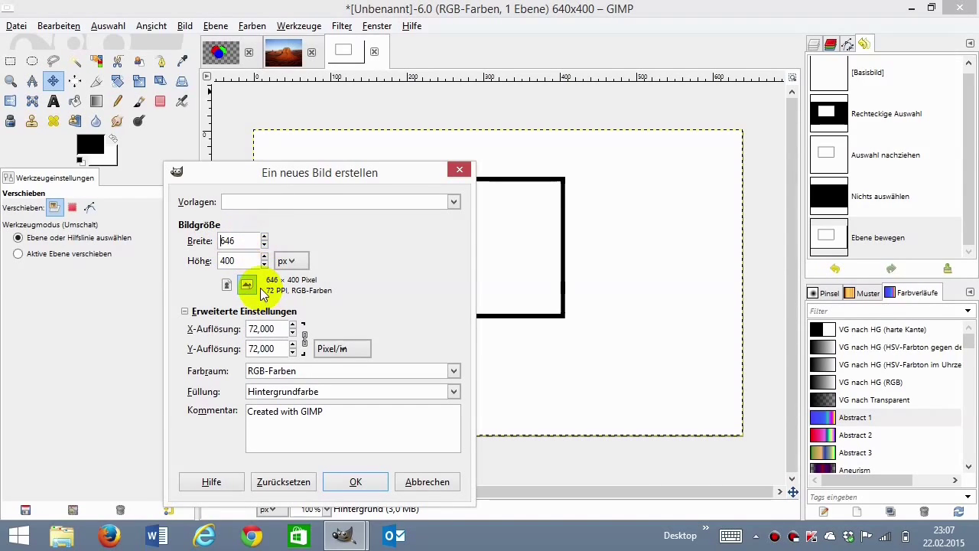
click(458, 169)
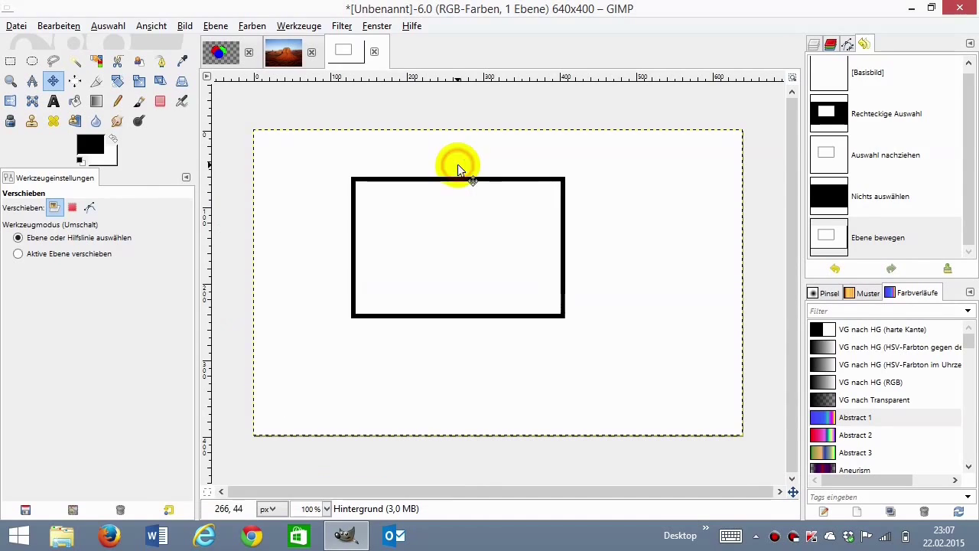
click(15, 27)
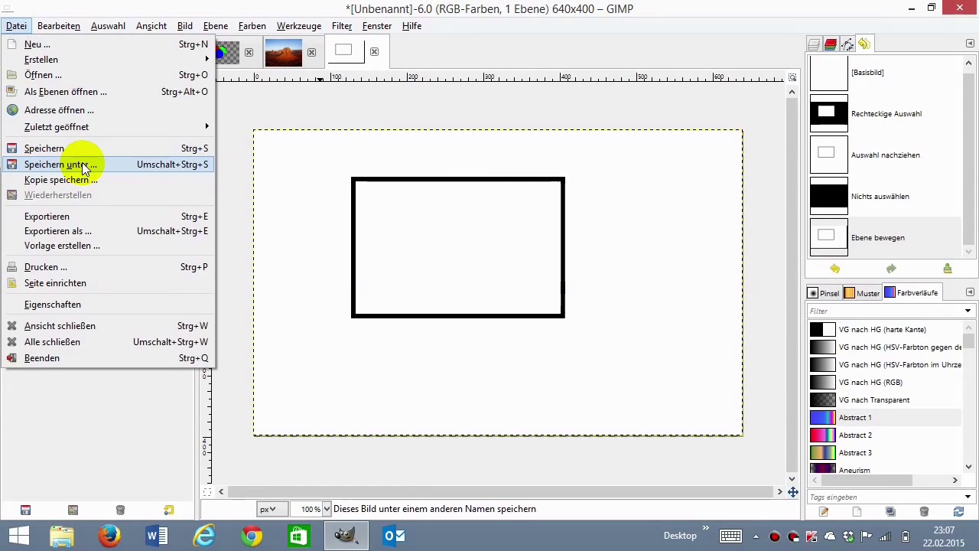
click(84, 165)
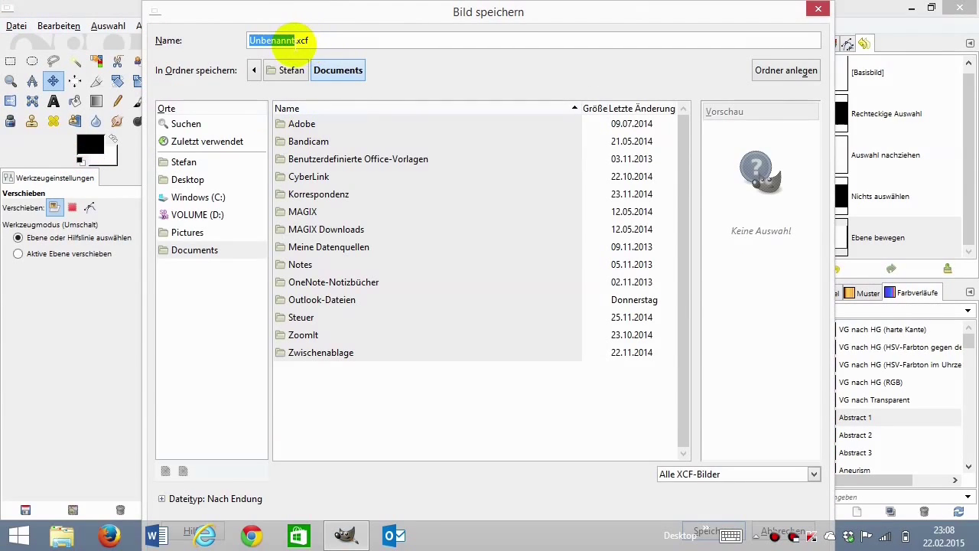
click(297, 40)
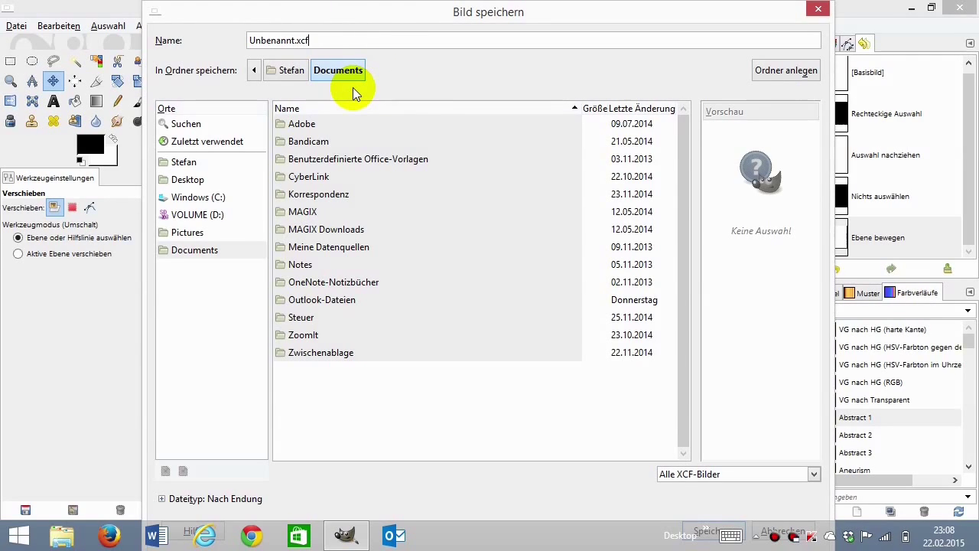
click(818, 9)
Step: Export As with file type JPEG image, saving Unbenannt.jpg into Documents
click(16, 25)
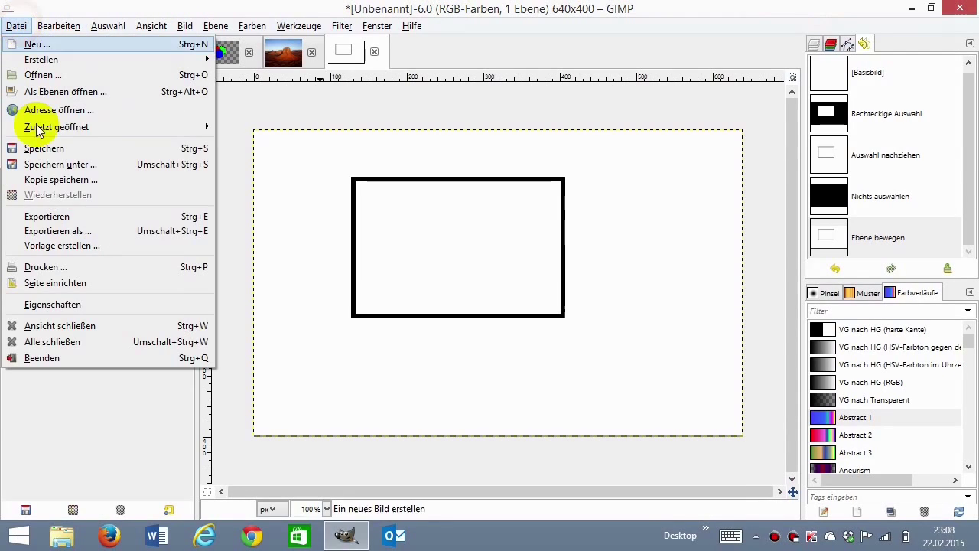
click(74, 235)
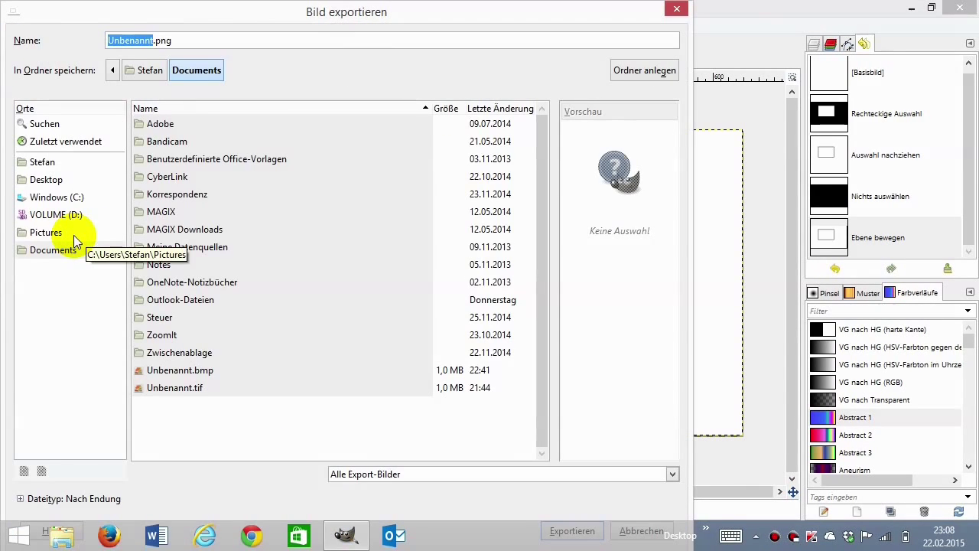
click(21, 499)
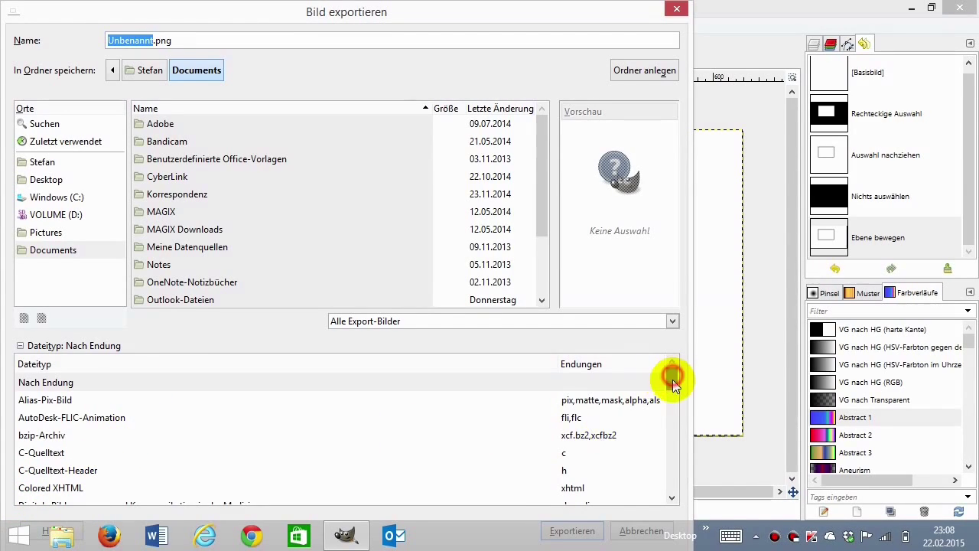
drag(673, 383, 662, 430)
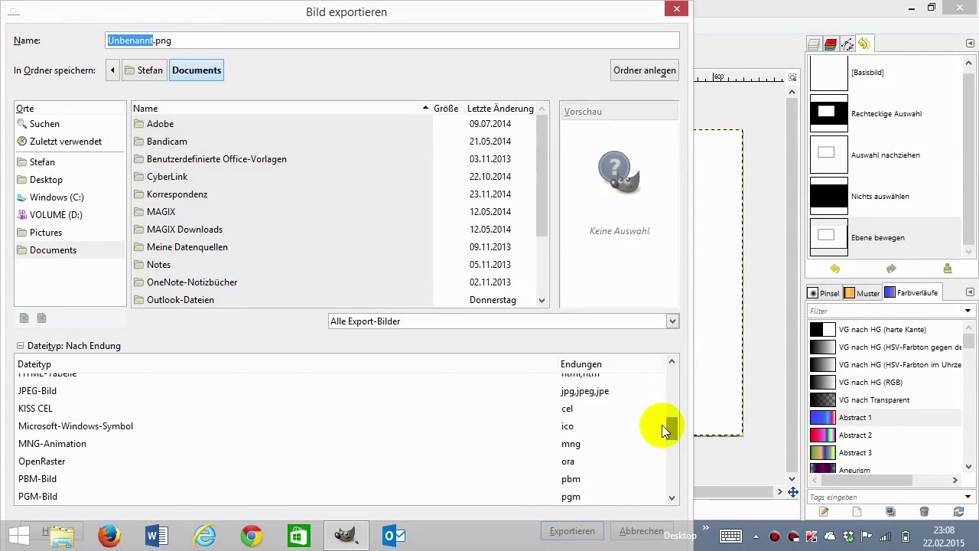
click(42, 391)
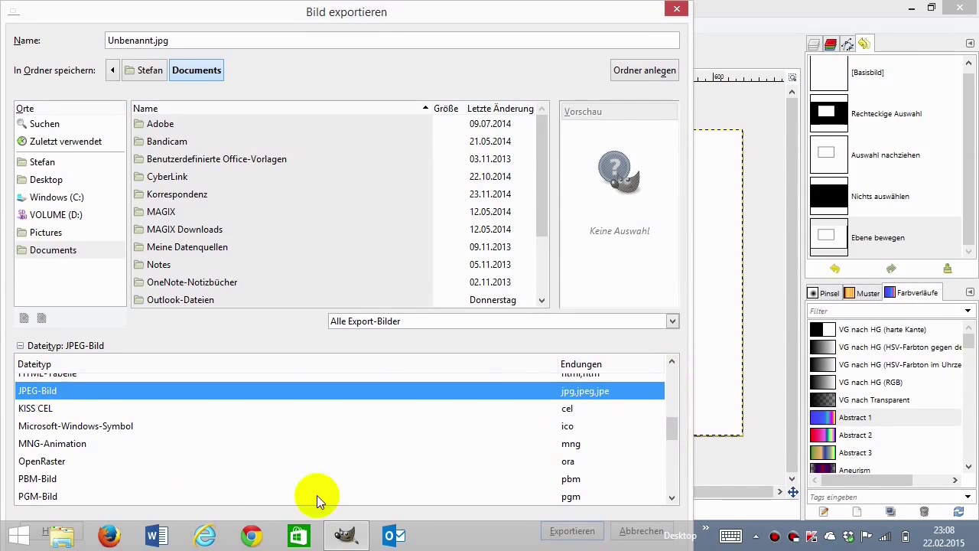
drag(666, 439, 673, 487)
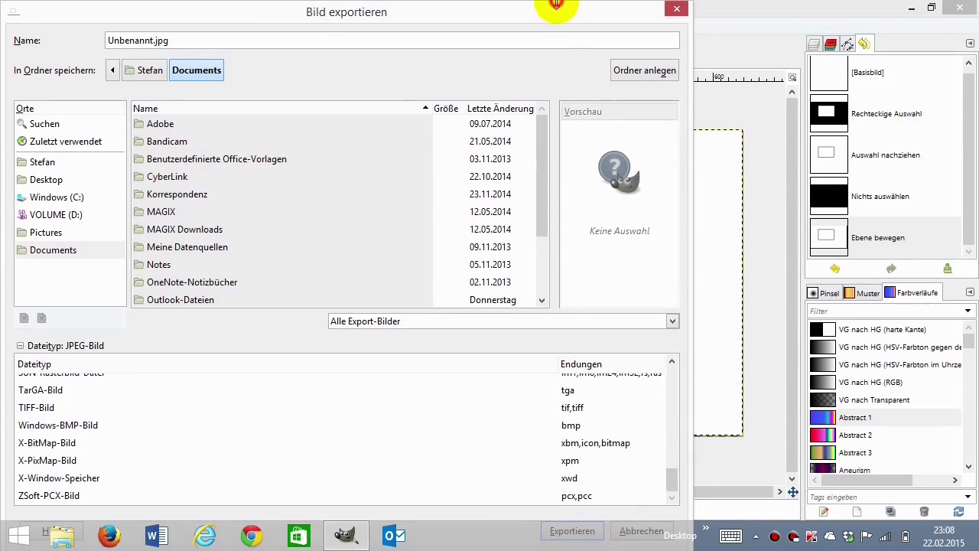
mouse_move(556, 4)
mouse_down()
mouse_move(556, 28)
mouse_move(577, 20)
mouse_up()
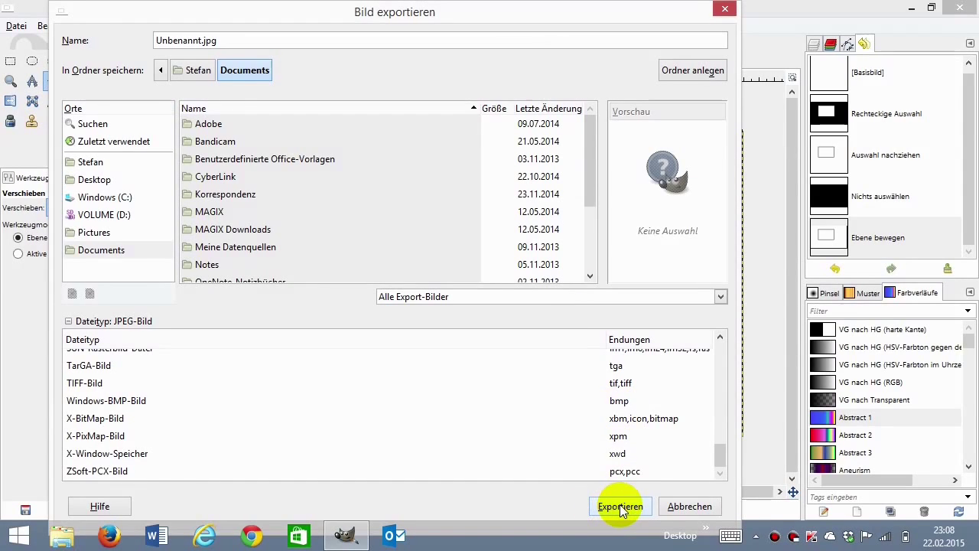
click(723, 9)
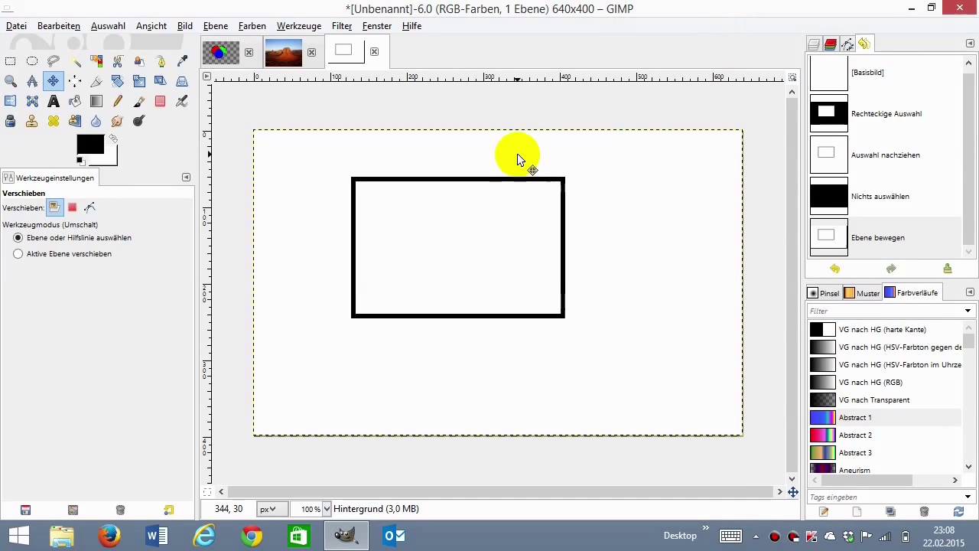